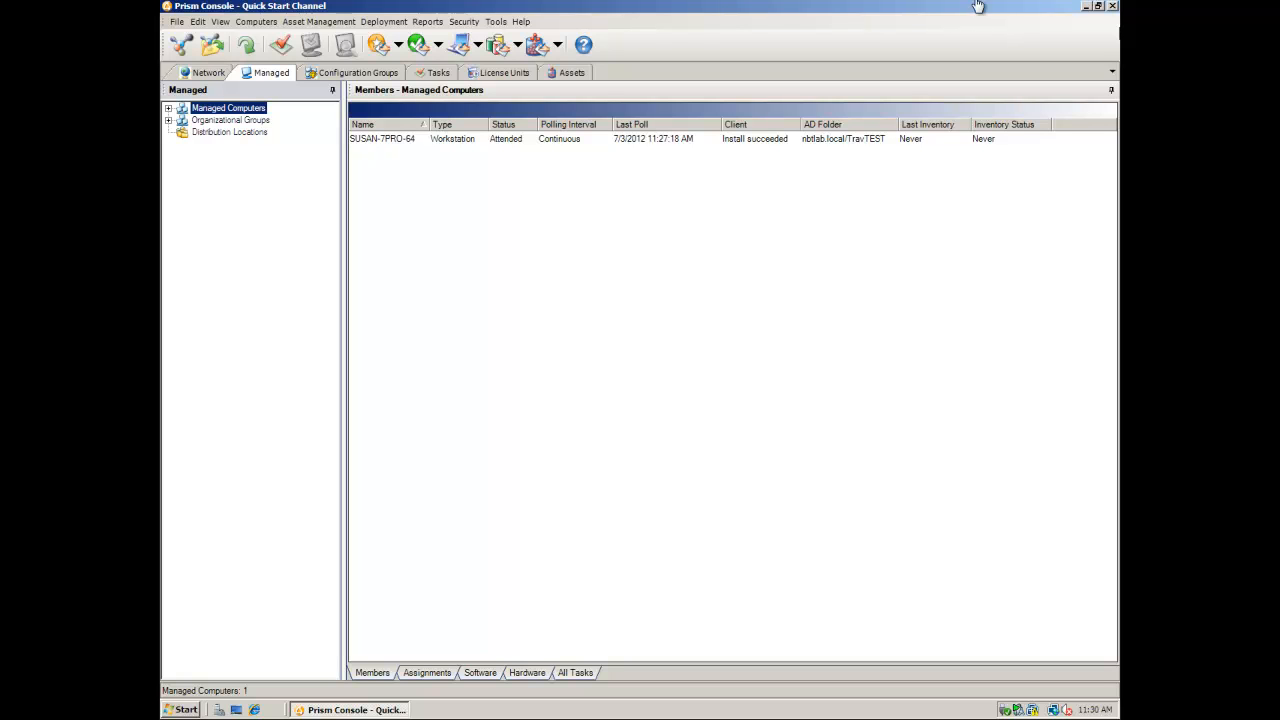
- Secure the channel and add a Channel Admin user with a user name, password and e-mail address
left_click(464, 22)
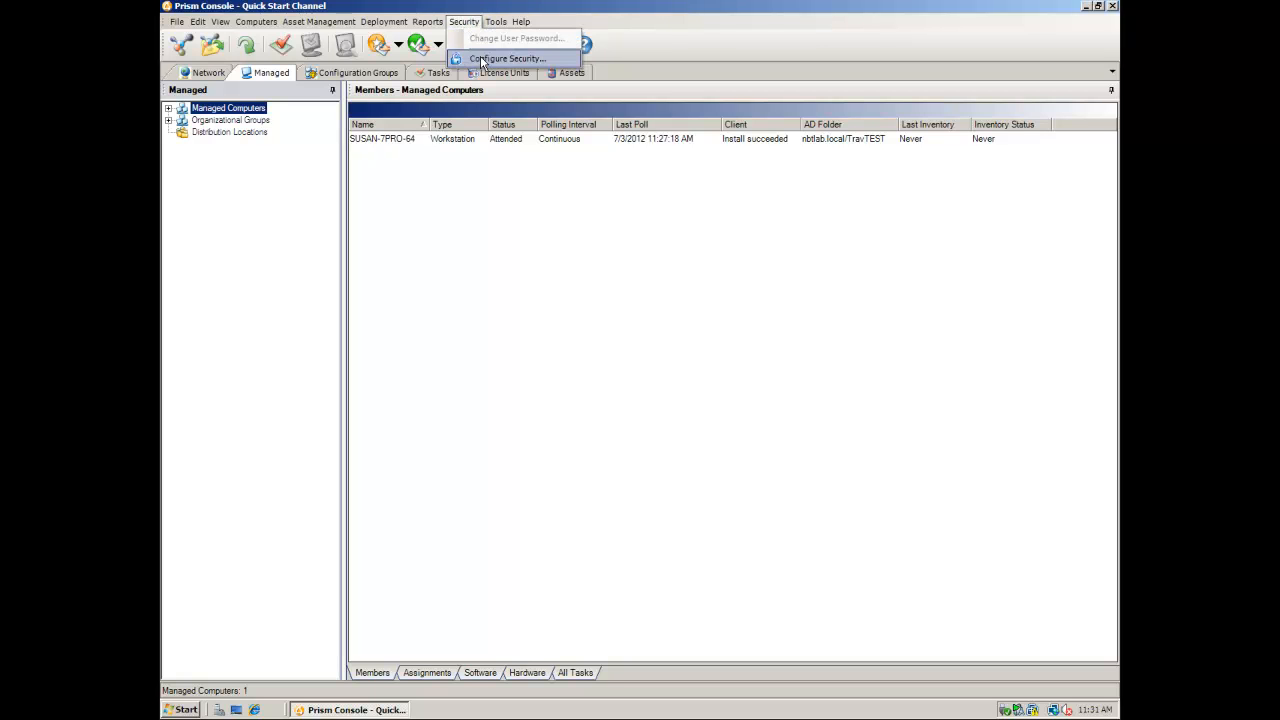
left_click(479, 58)
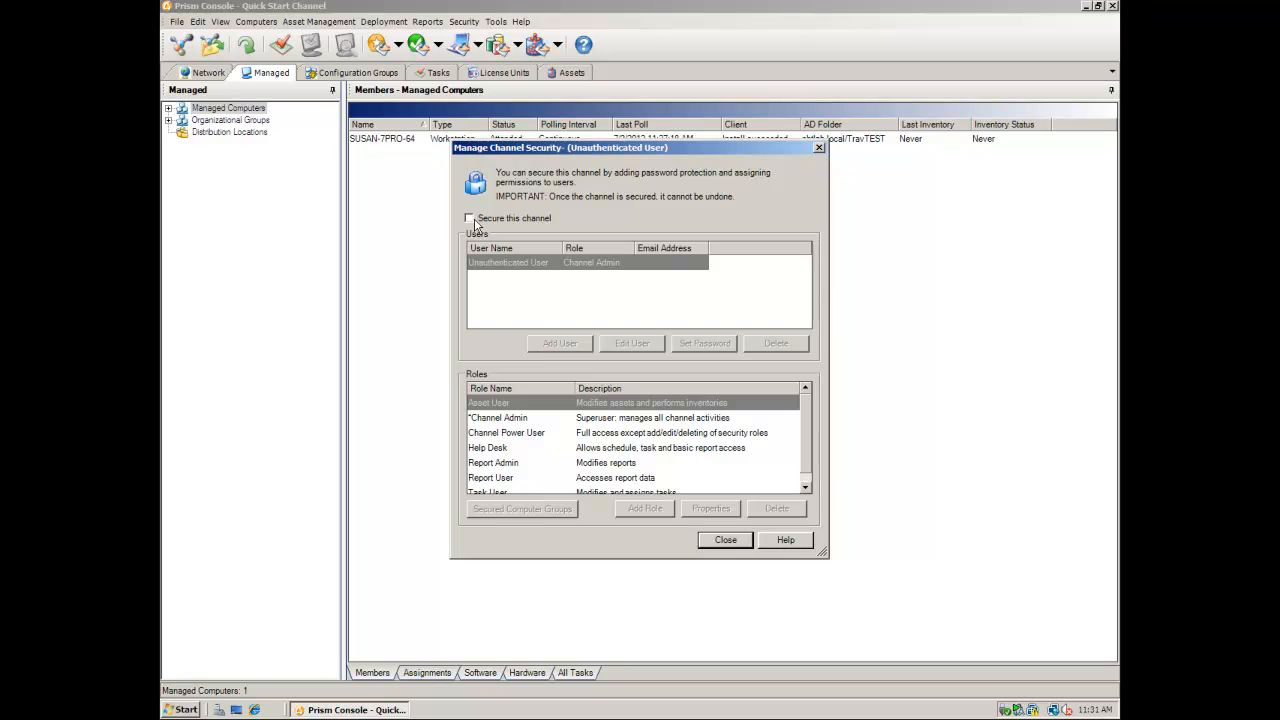
left_click(499, 217)
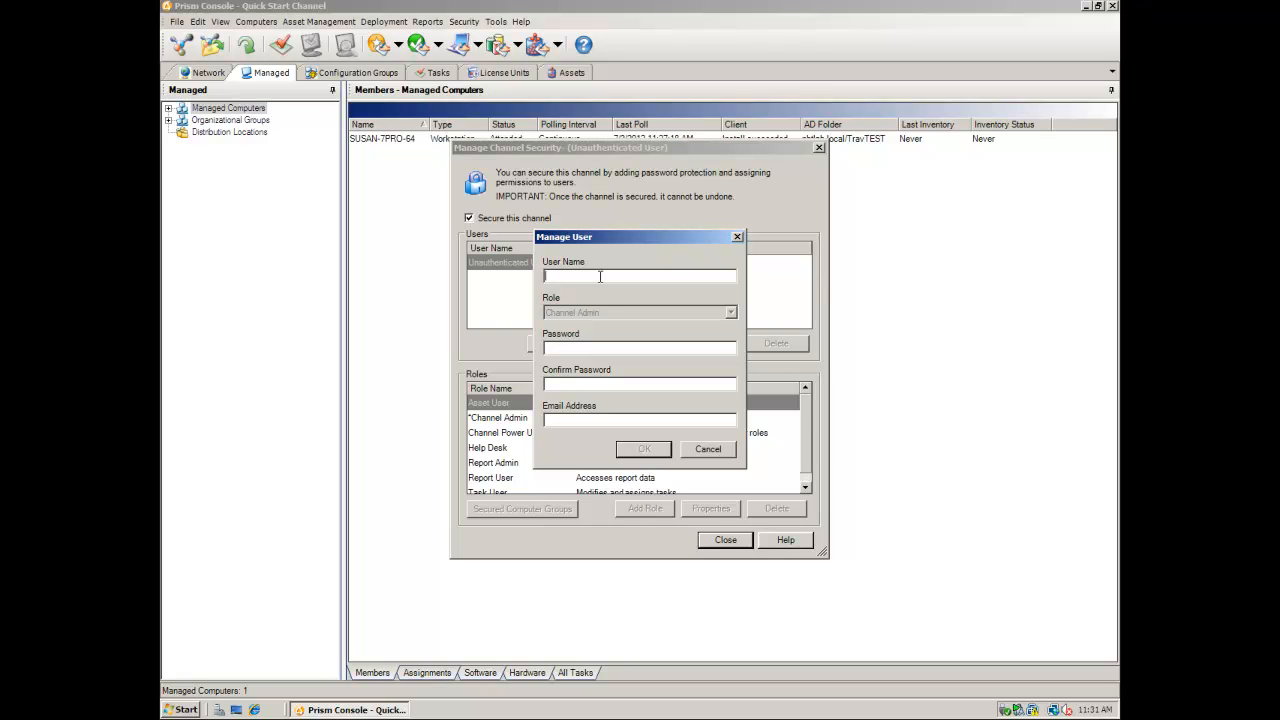
key("Tab")
type("********************")
key("Tab")
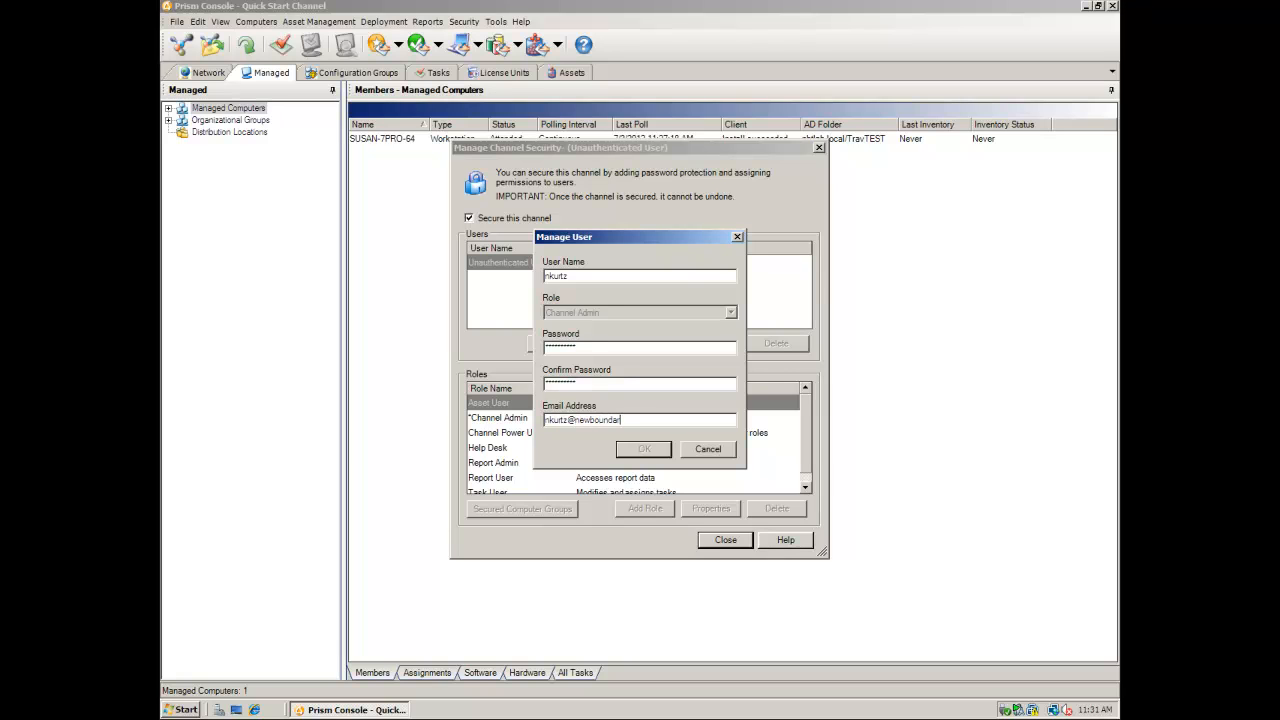
left_click(640, 455)
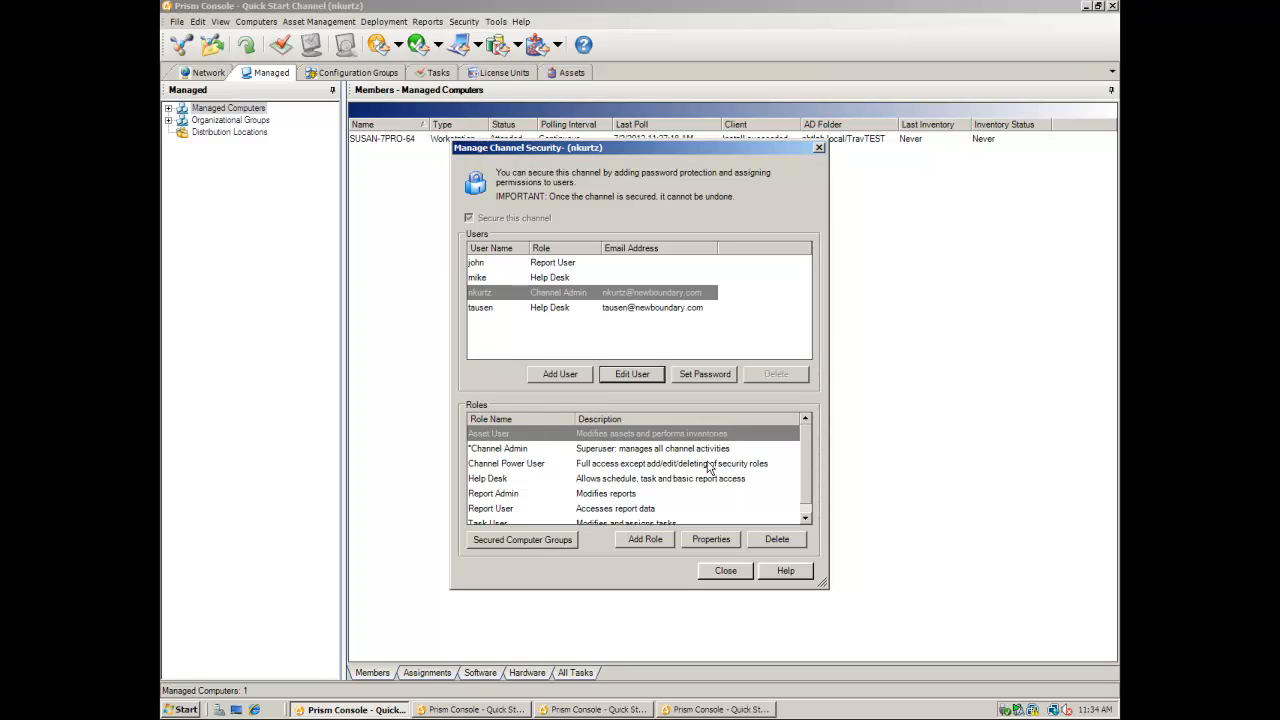
scroll(806, 446, "down", 1)
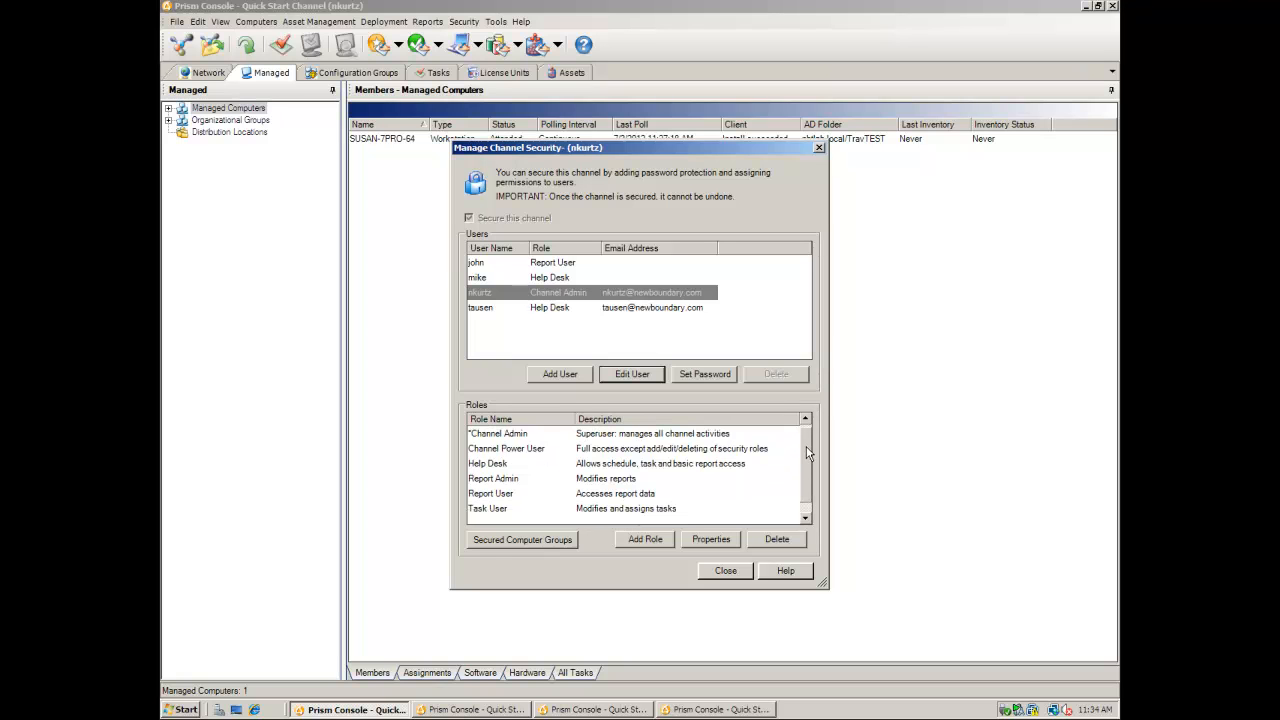
left_click(714, 436)
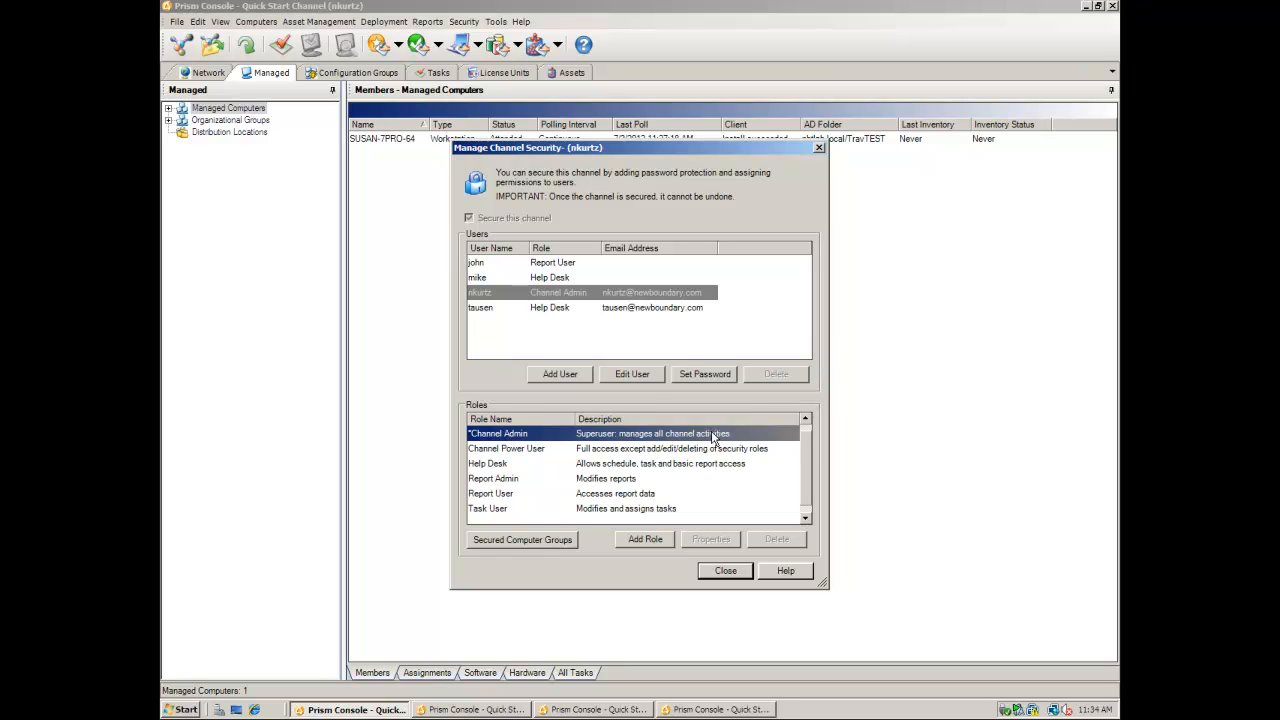
key("Down")
key("Down")
key("Down")
key("Down")
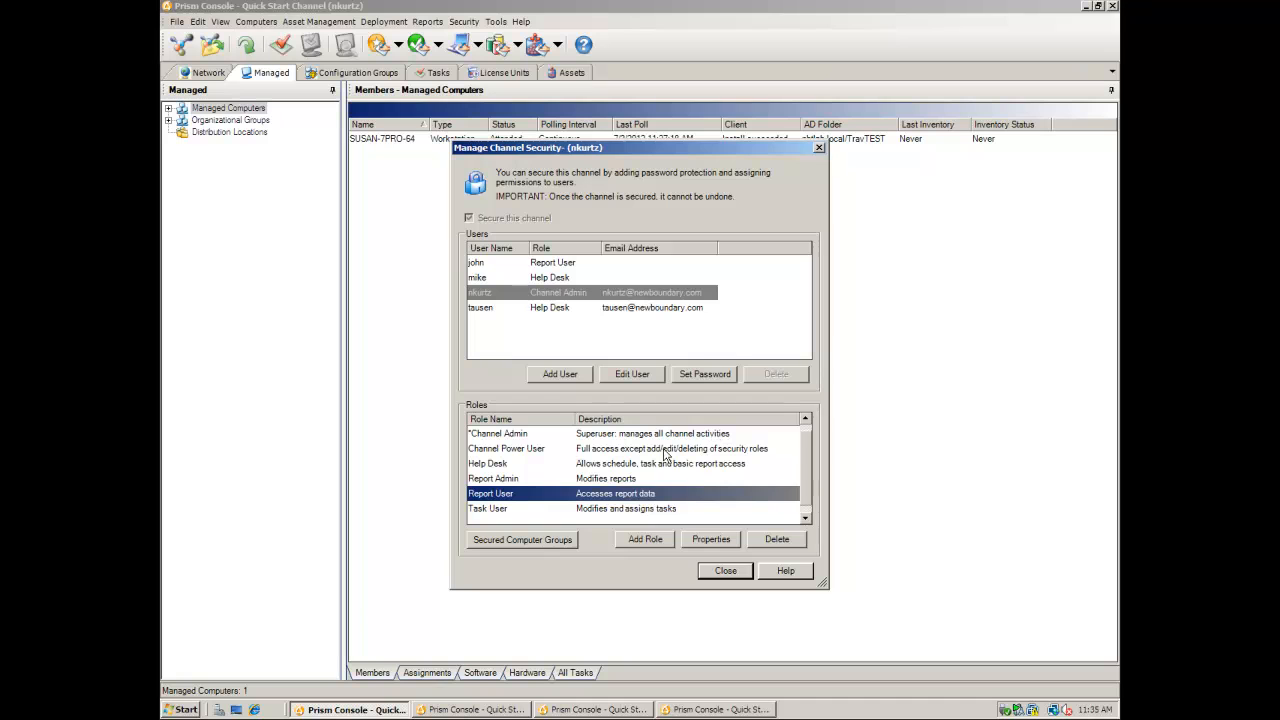
- Create a new role named 'Example' with the description 'Example'
left_click(645, 540)
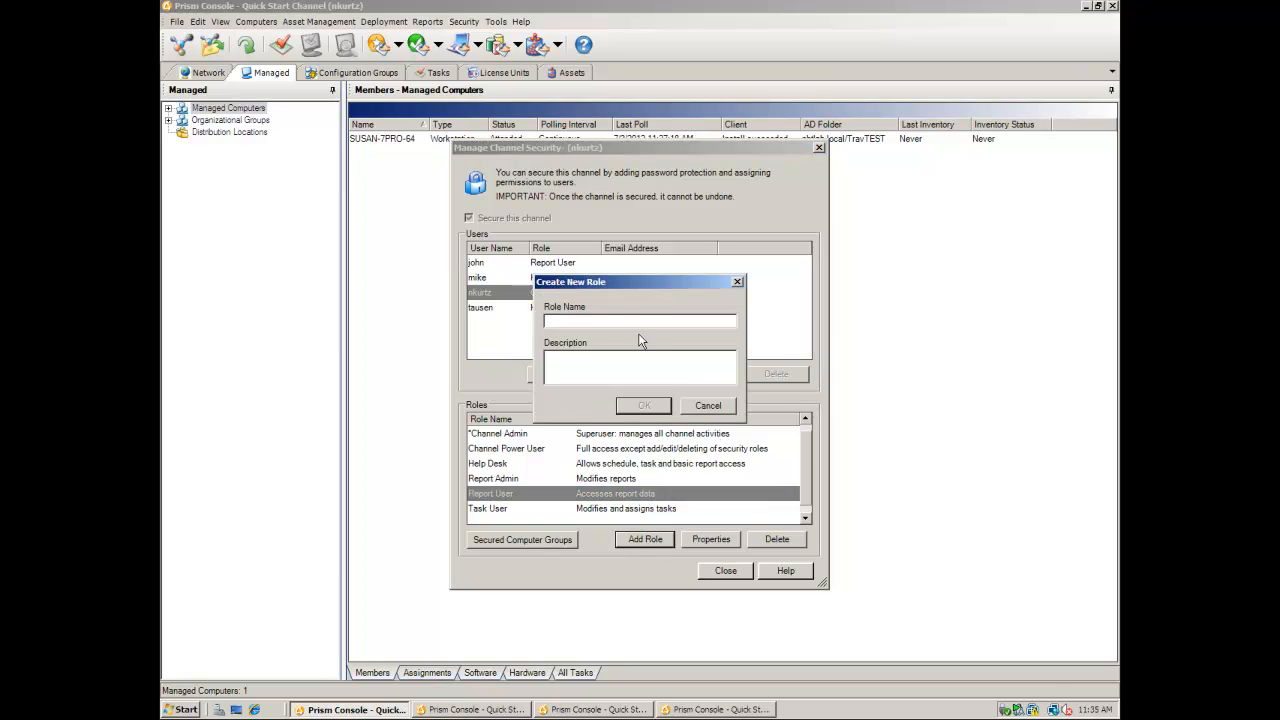
type("Tas")
key("BackSpace")
key("BackSpace")
key("BackSpace")
type("Example")
left_click(640, 354)
type("Example")
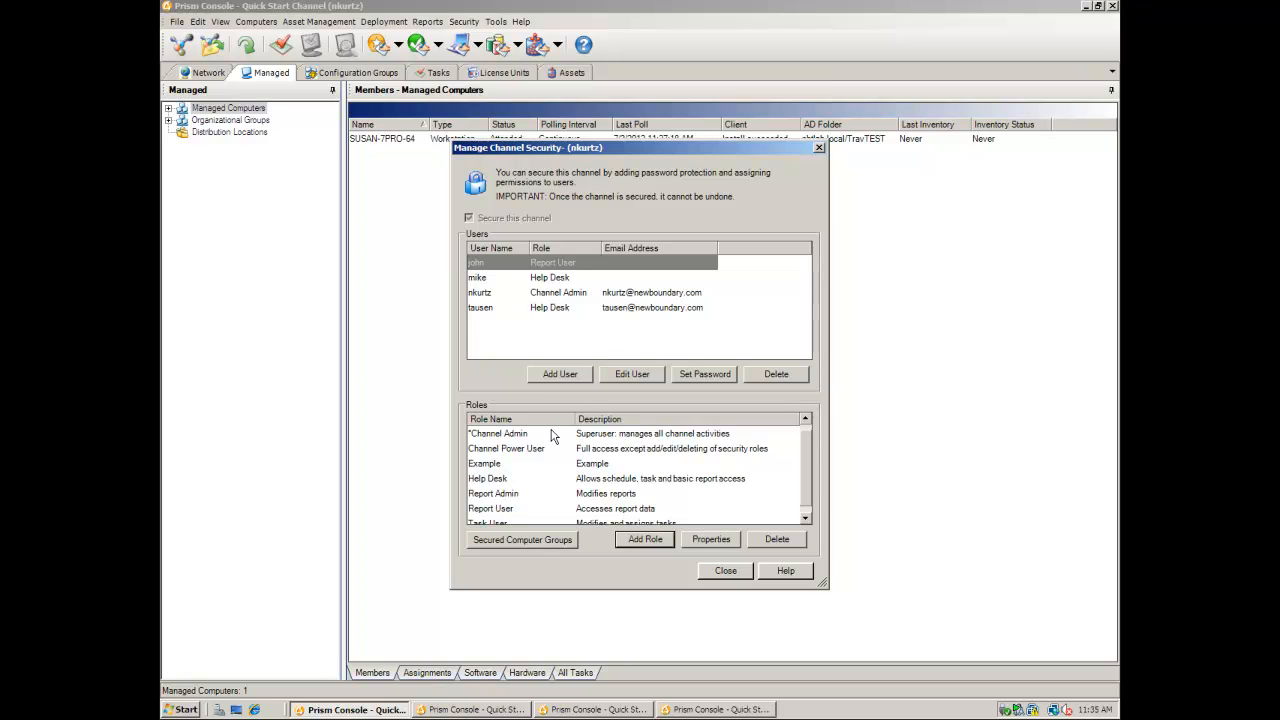
- Review the Example role's permissions, secured computer groups and task groups, then accept it unchanged
left_click(521, 464)
left_click(697, 543)
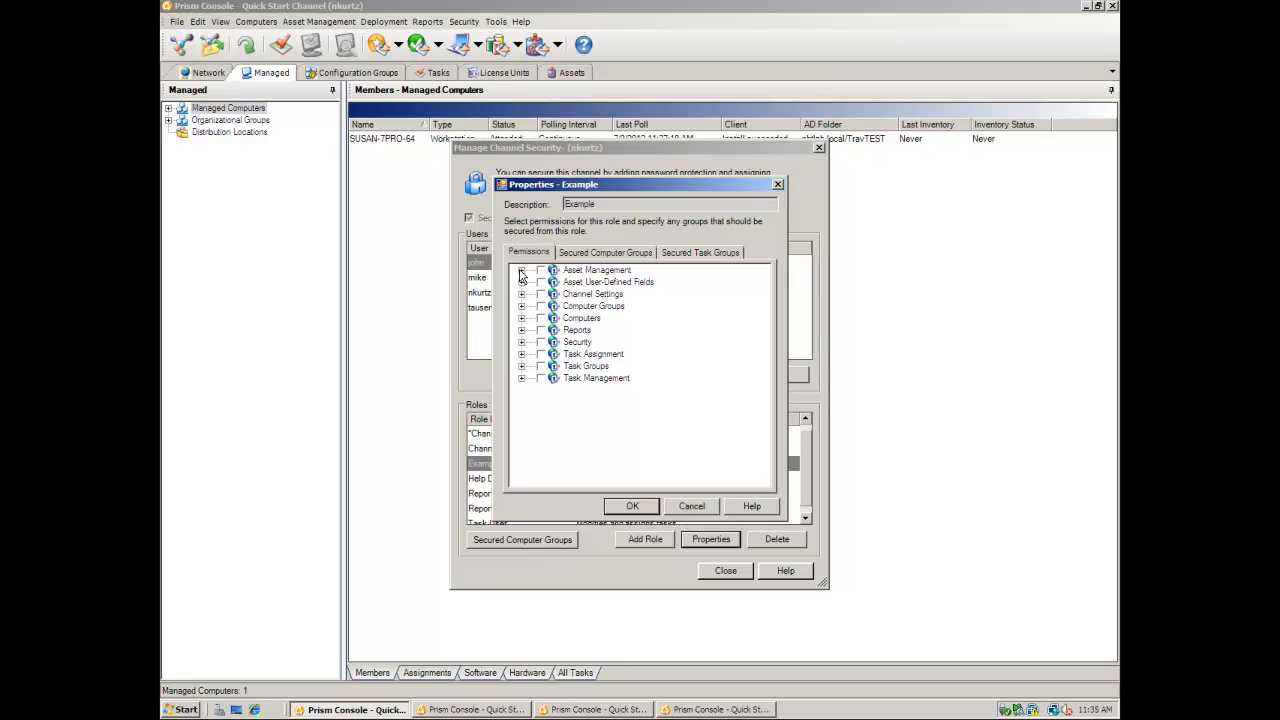
left_click(521, 271)
left_click(521, 271)
left_click(614, 258)
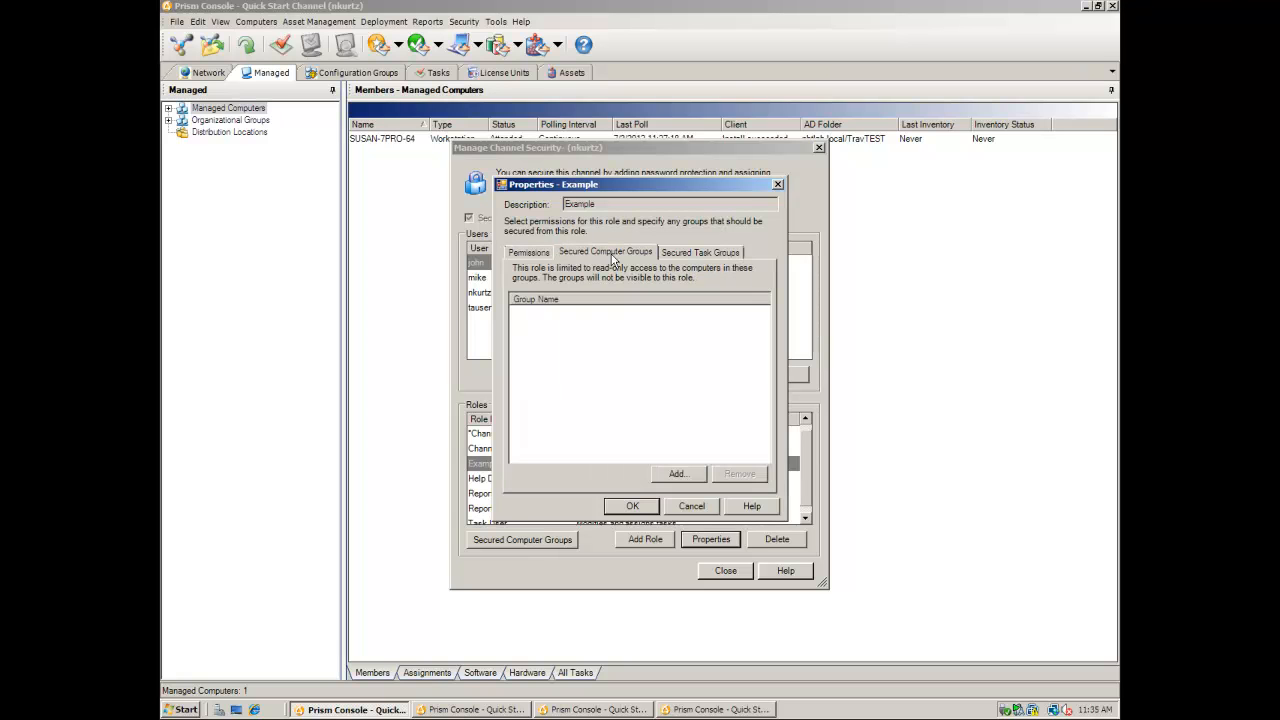
left_click(682, 255)
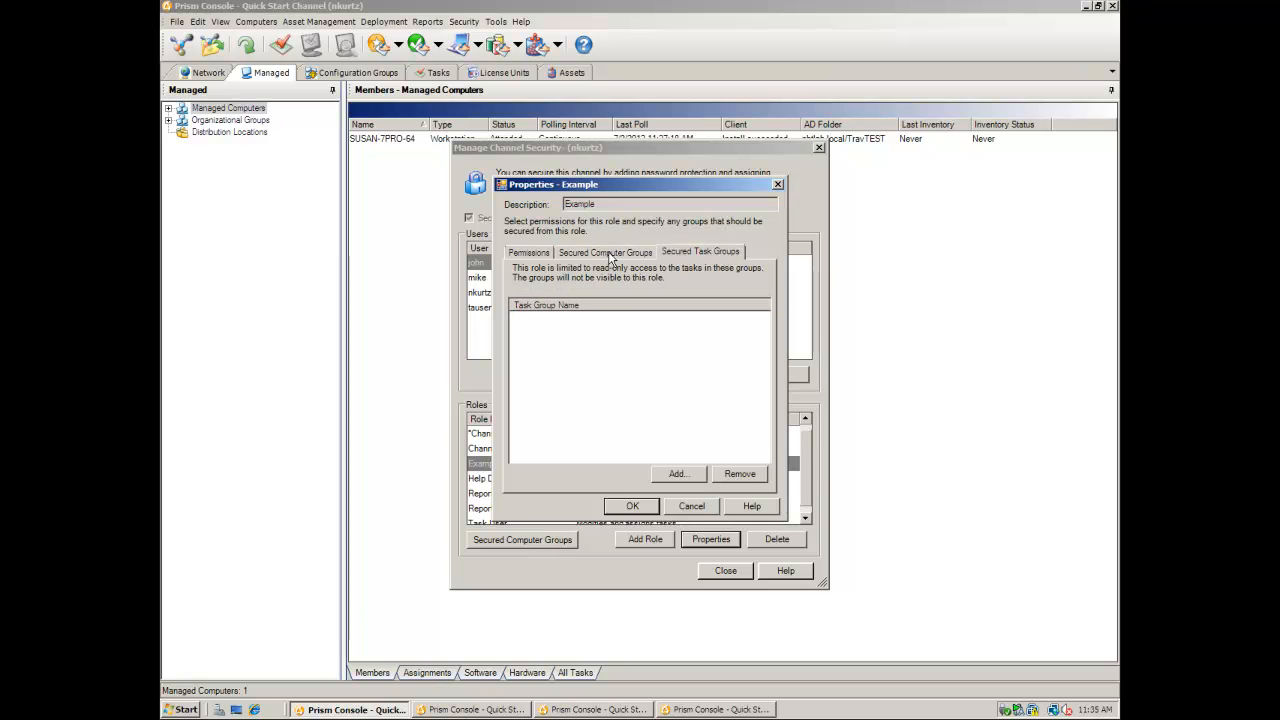
left_click(530, 252)
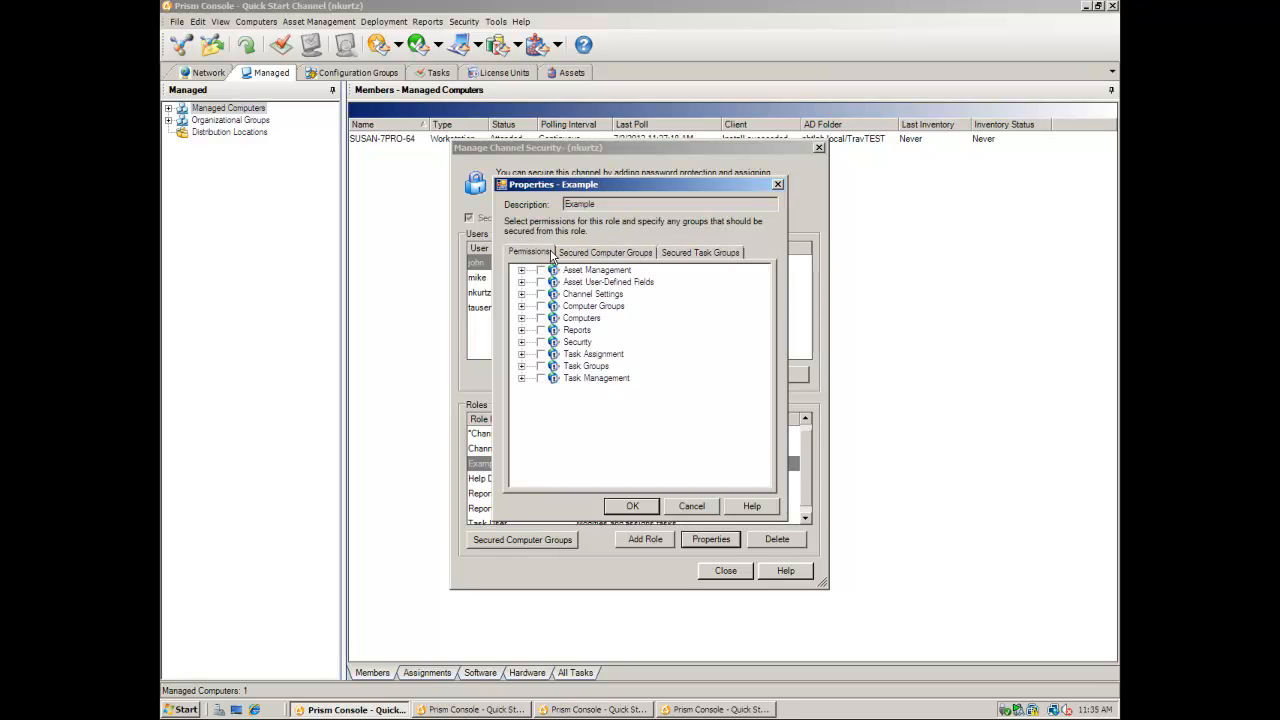
left_click(632, 507)
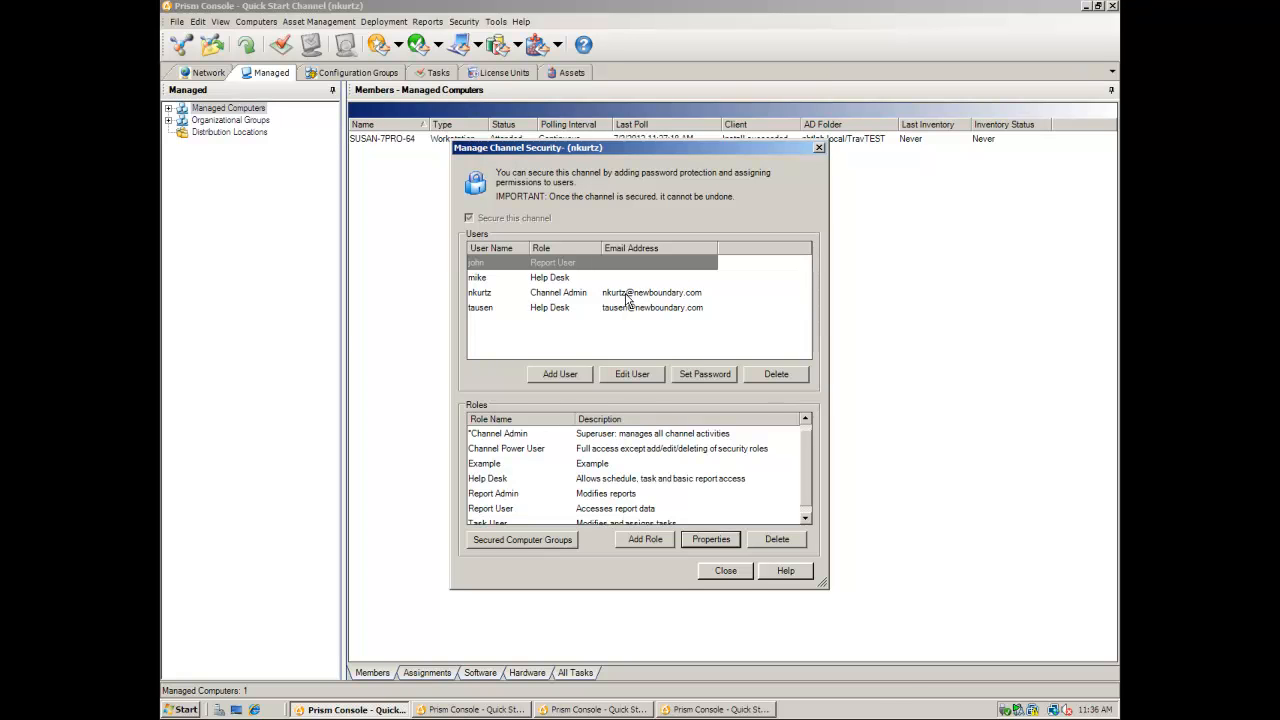
- Close channel security and inspect the managed workstation's Reports submenu in the other user's console
left_click(627, 292)
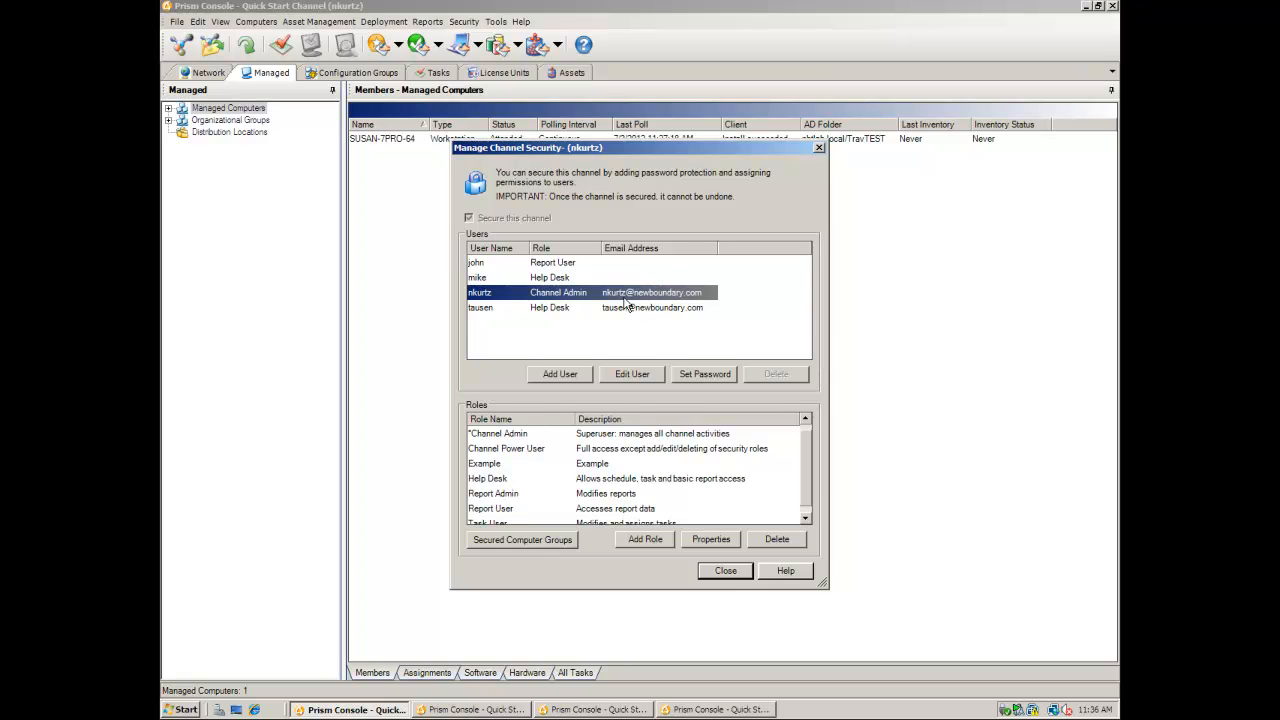
left_click(726, 571)
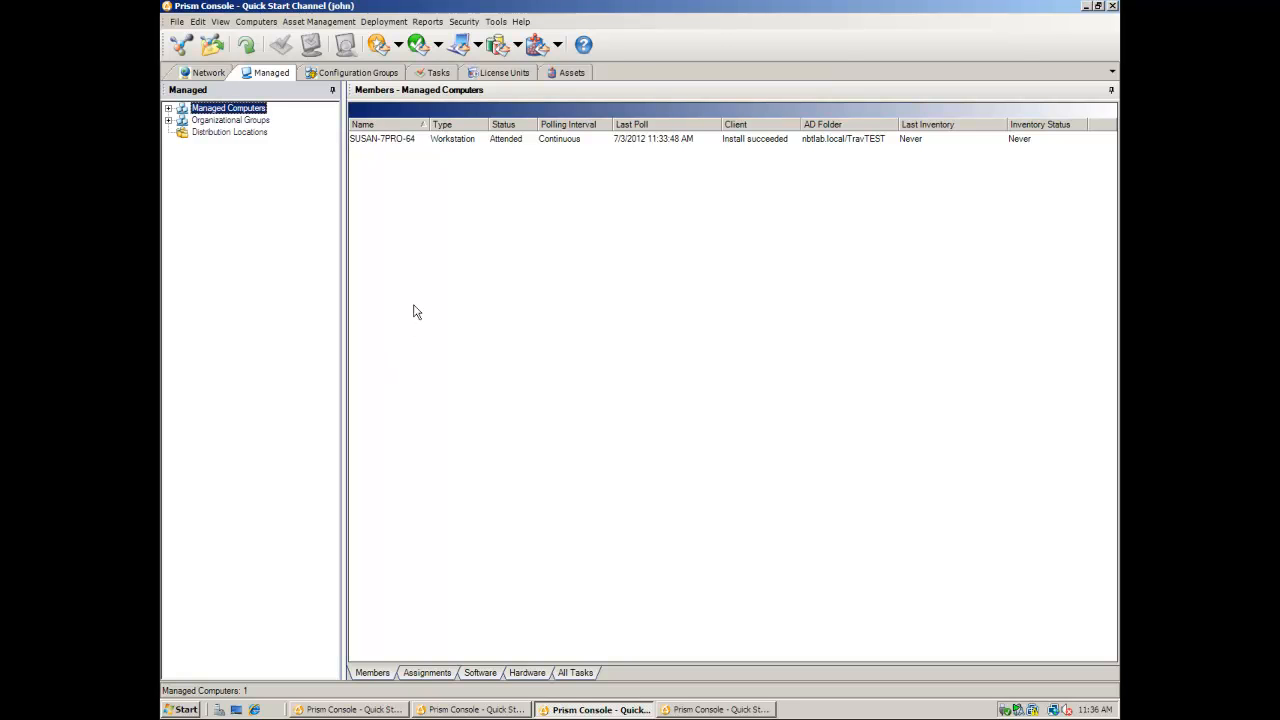
left_click(399, 141)
right_click(399, 144)
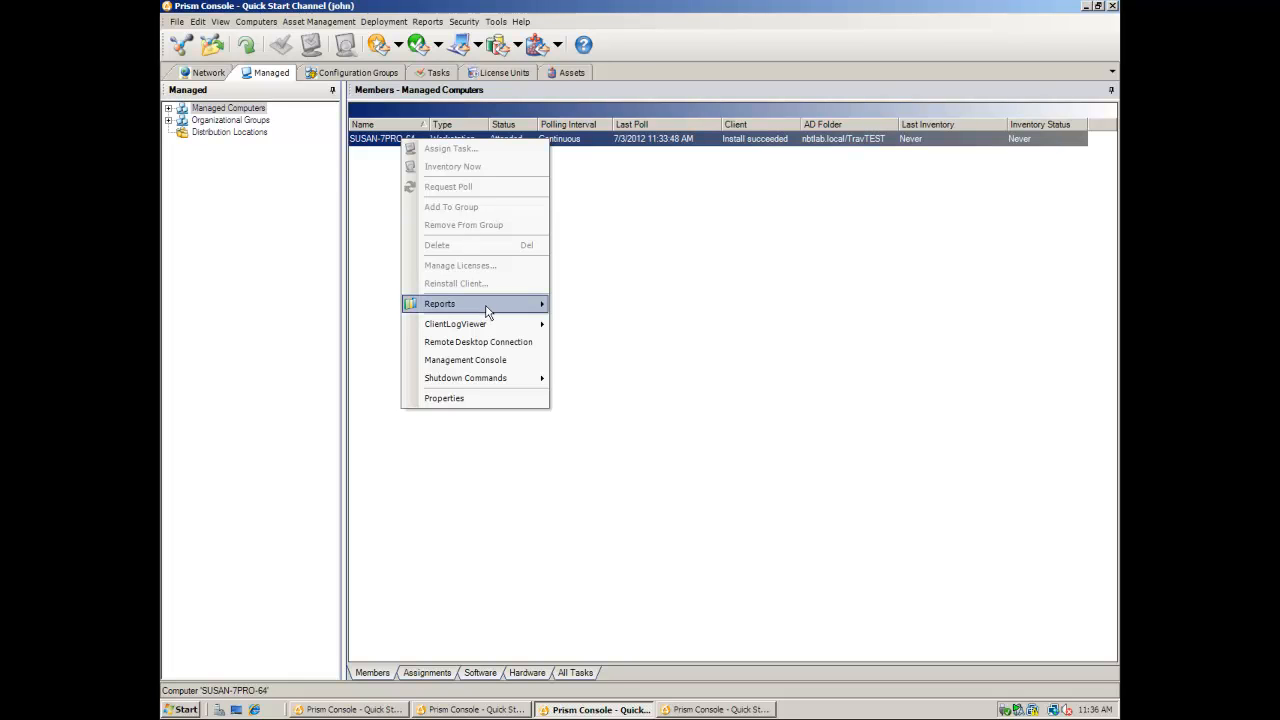
mouse_move(487, 312)
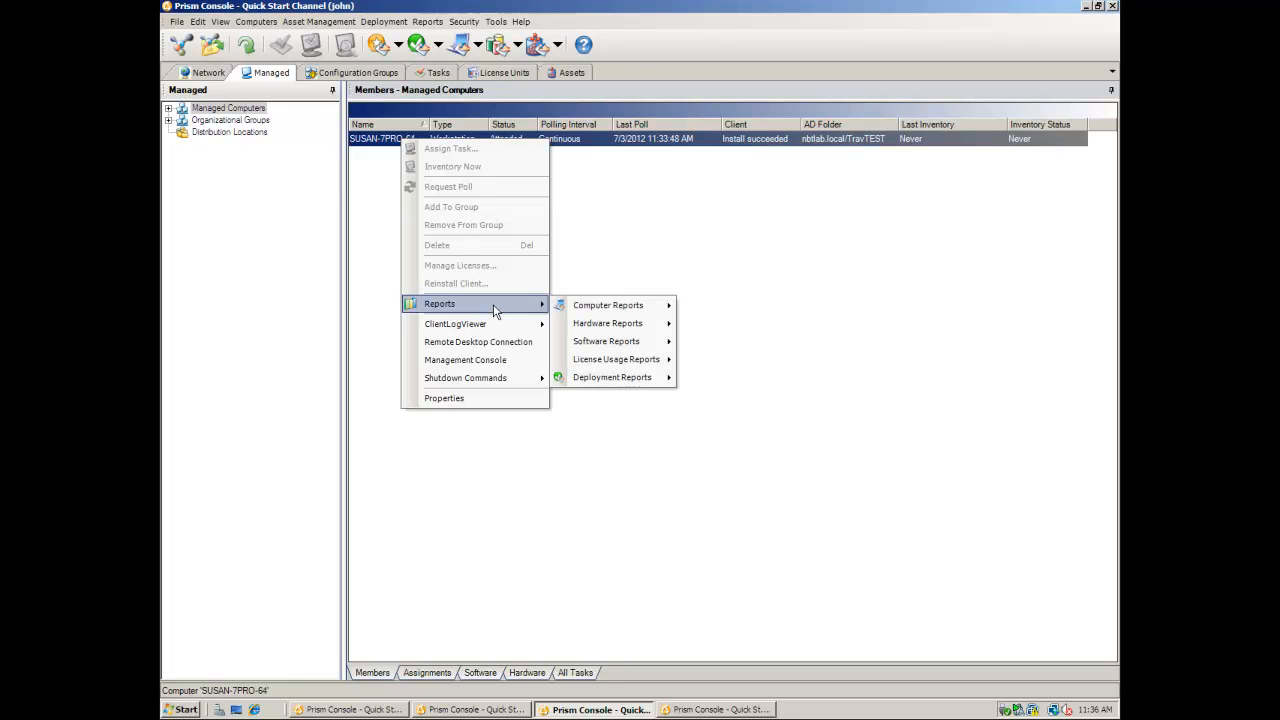
mouse_move(578, 313)
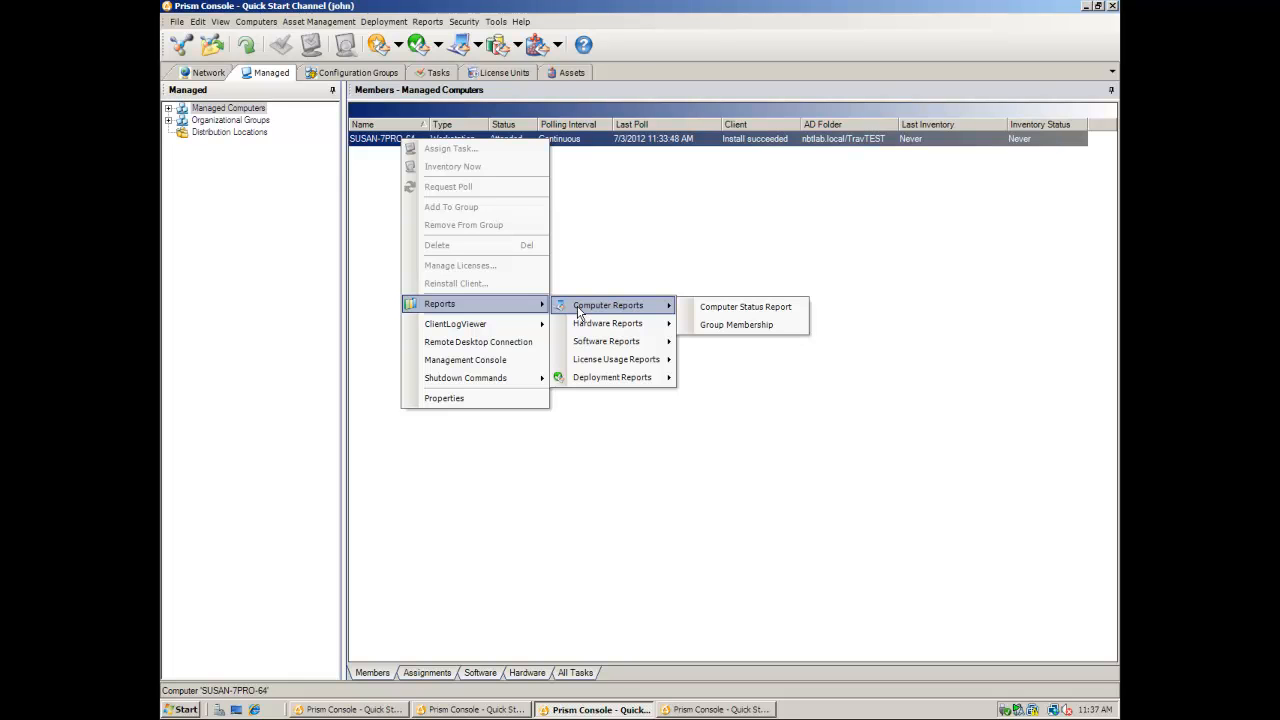
mouse_move(590, 362)
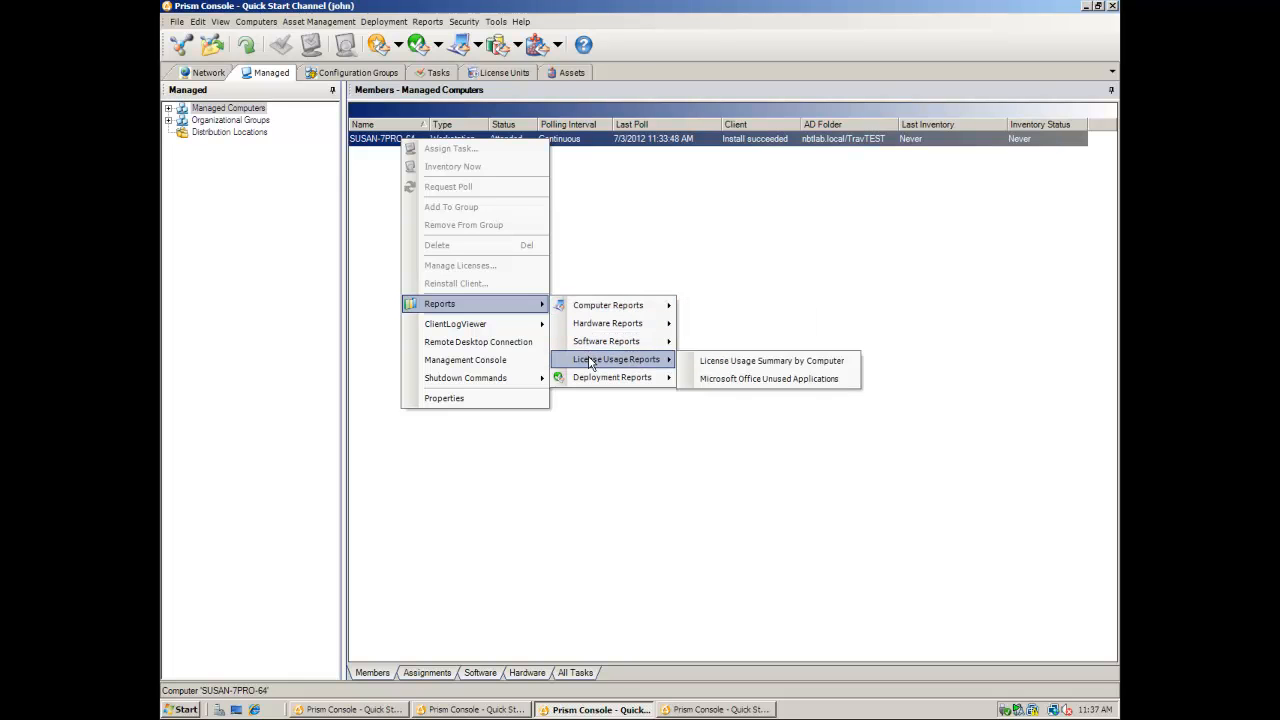
mouse_move(592, 384)
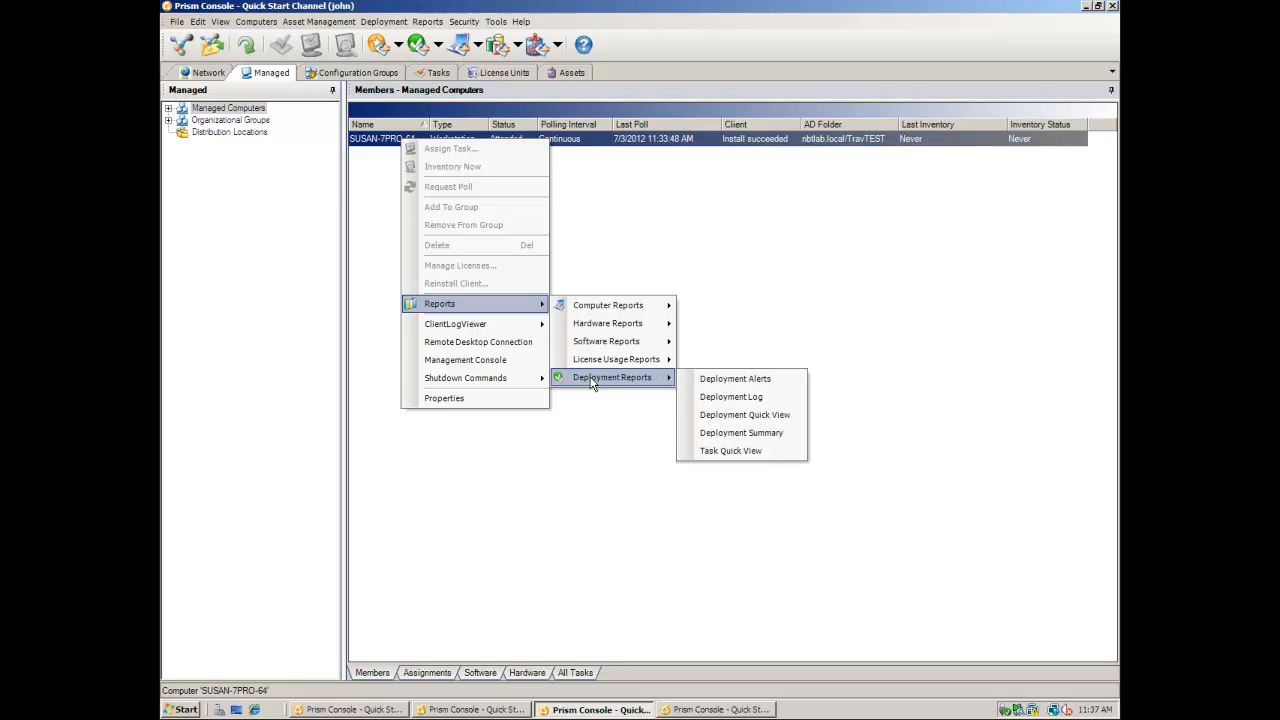
left_click(594, 416)
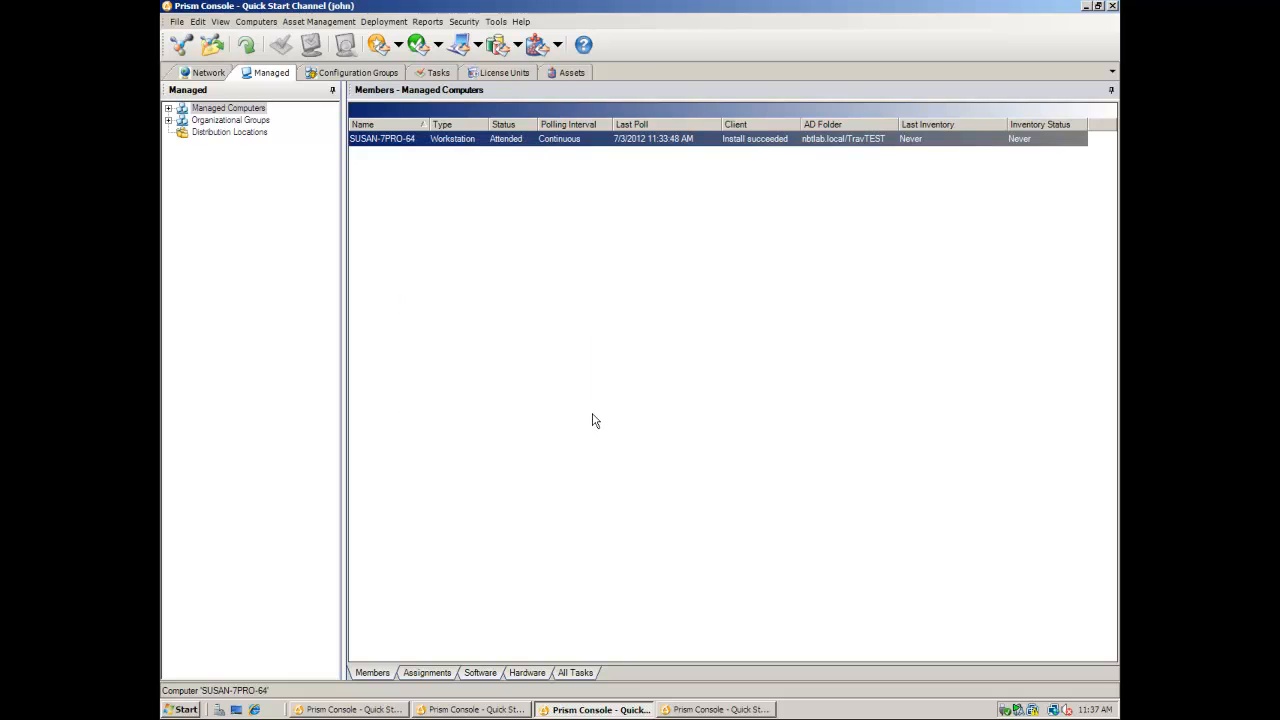
- Inspect the actions available for the 7z920-x64 task on the Tasks tab
left_click(438, 72)
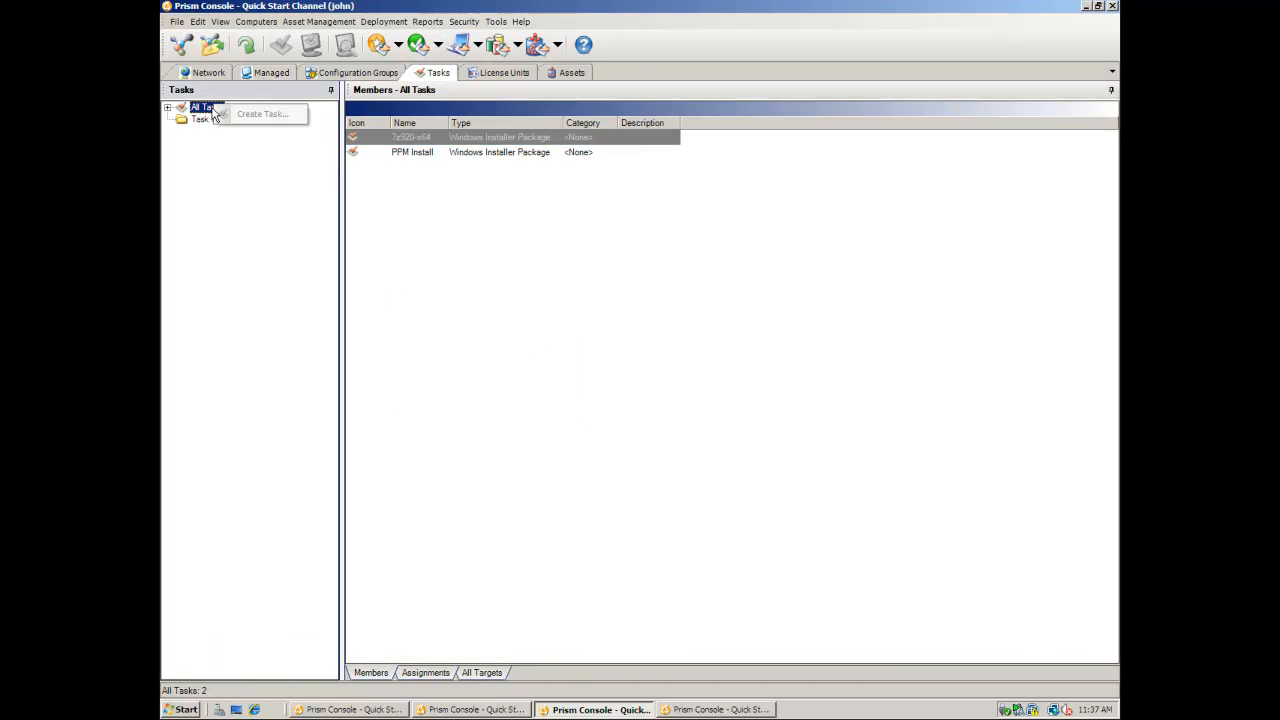
right_click(440, 143)
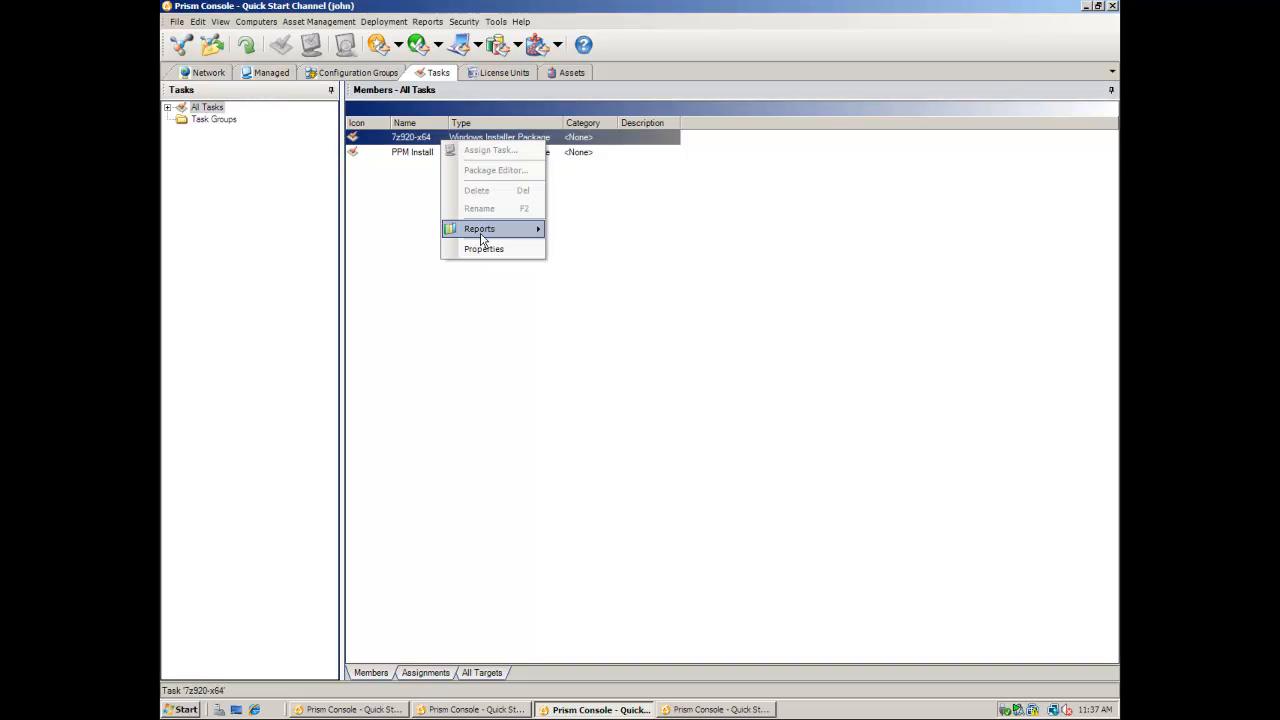
mouse_move(481, 234)
left_click(415, 207)
- Expand Configuration Groups and inspect the actions for the INI Date Doesn't Match group
left_click(352, 74)
right_click(214, 108)
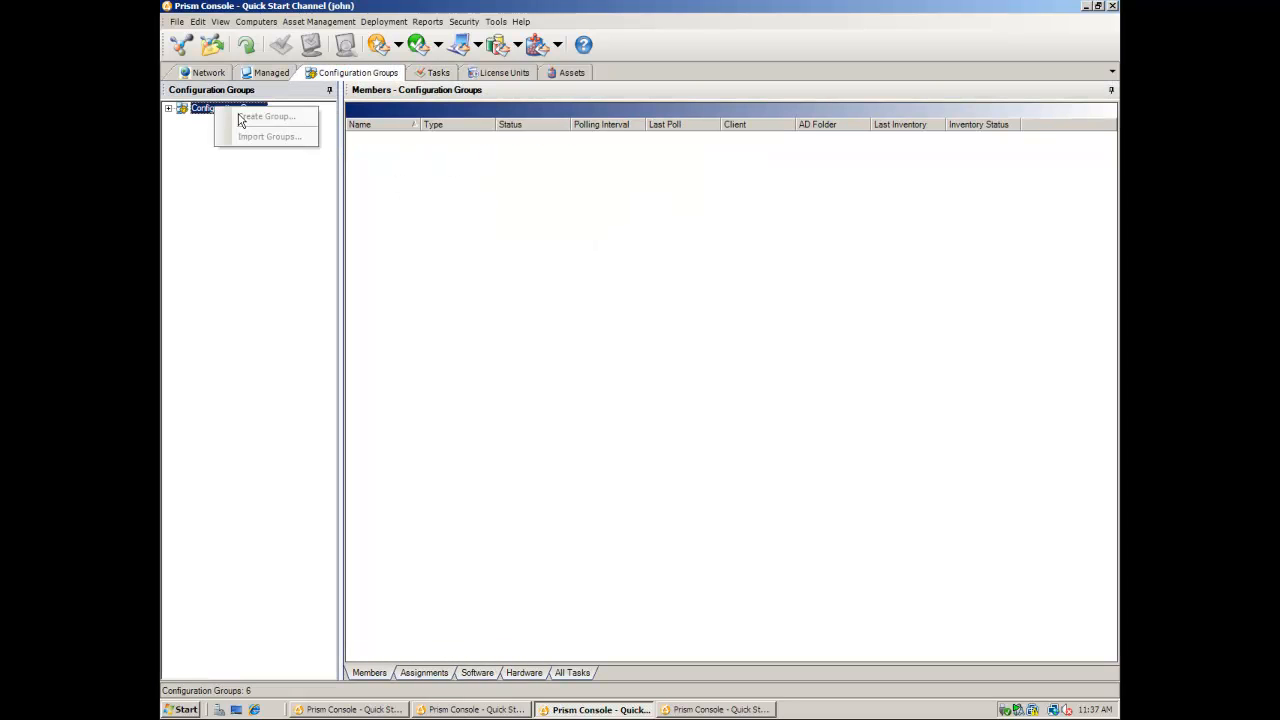
left_click(168, 108)
left_click(187, 122)
right_click(226, 134)
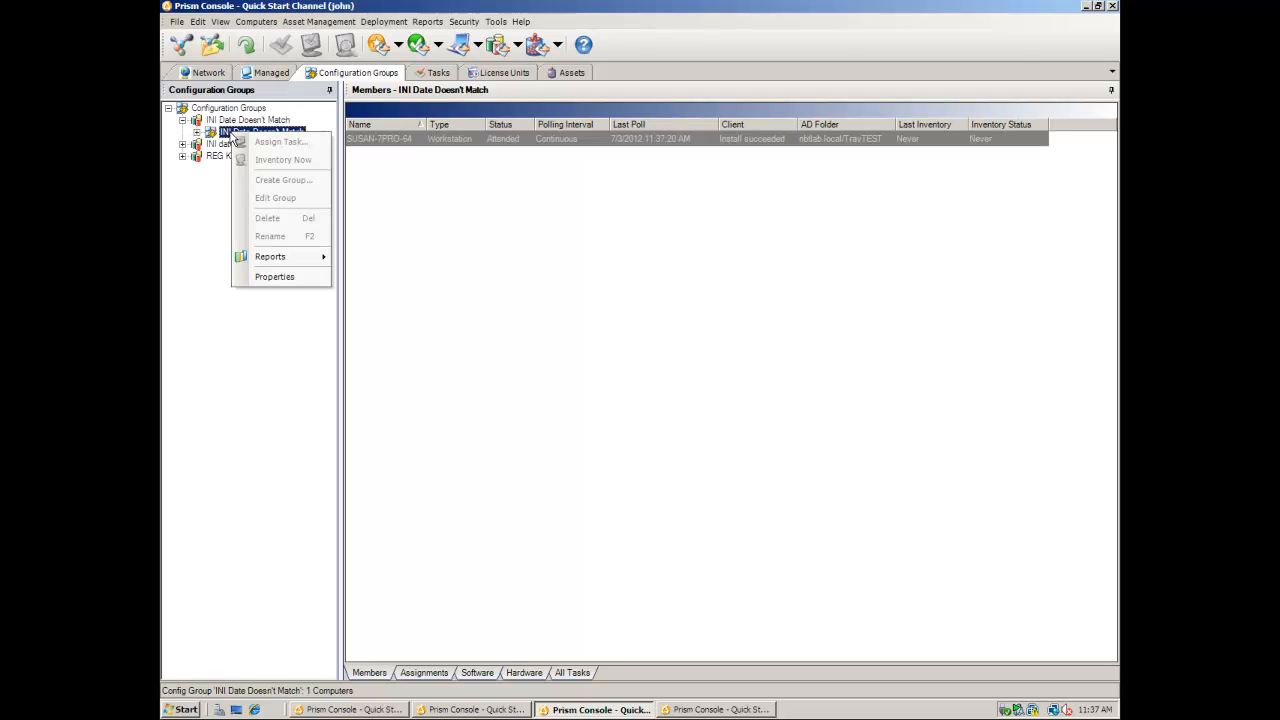
mouse_move(294, 266)
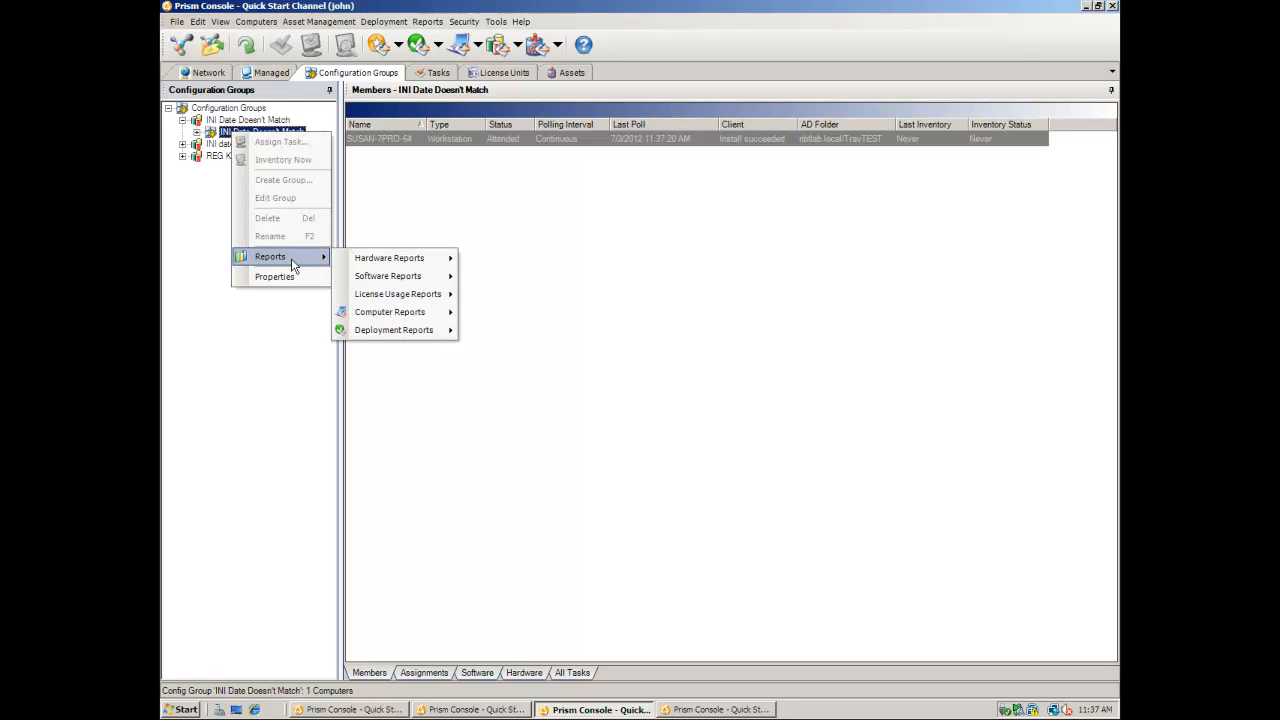
left_click(530, 248)
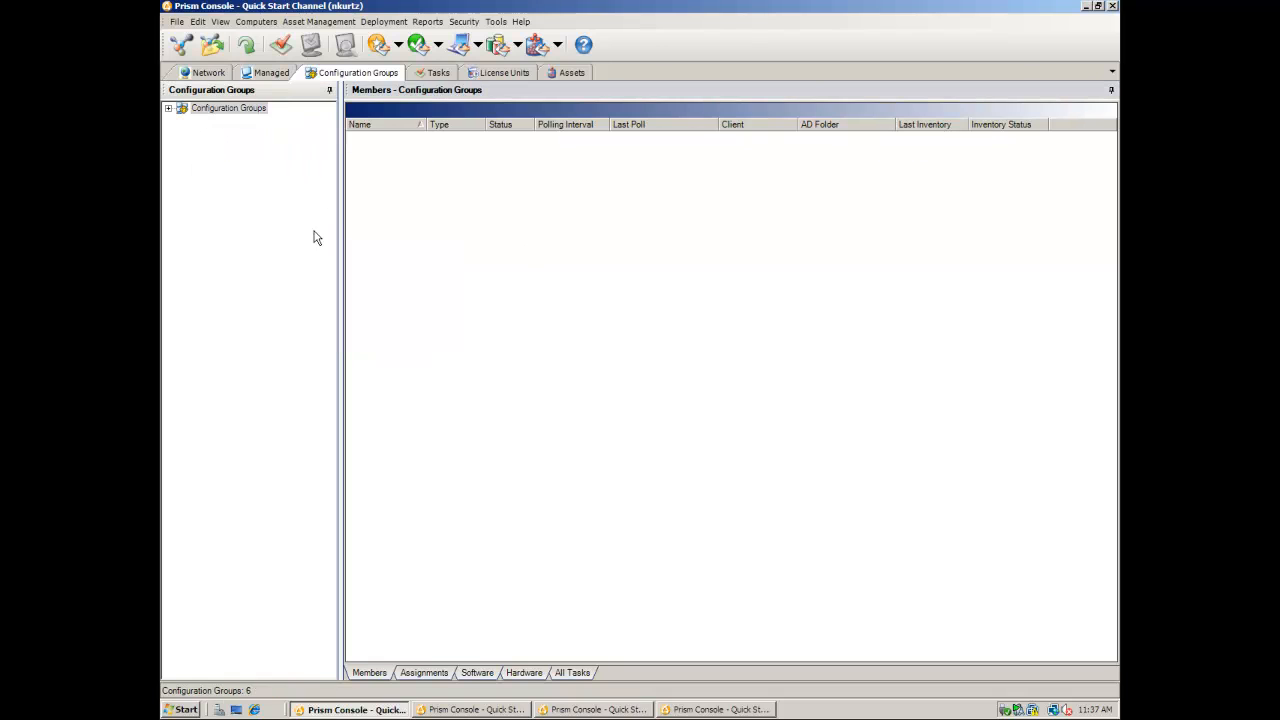
- Open the Security tab of the INI Date Doesn't Match group's properties
left_click(168, 108)
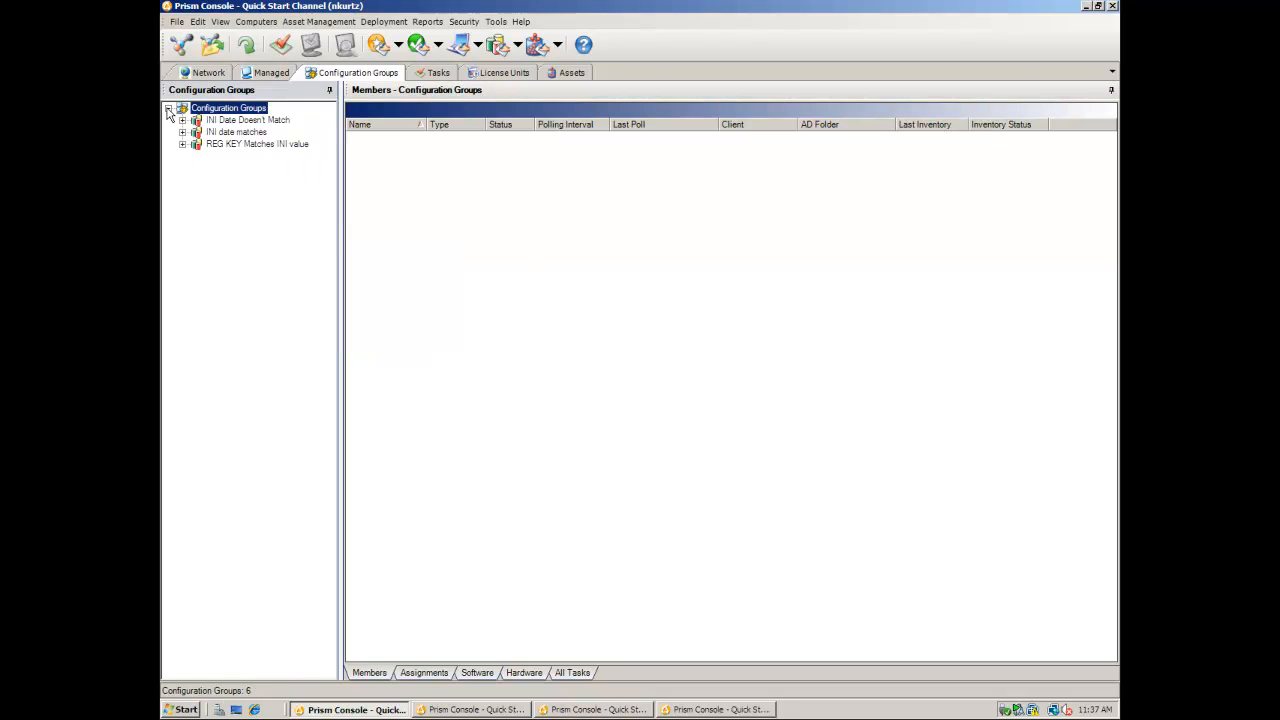
left_click(220, 122)
right_click(225, 124)
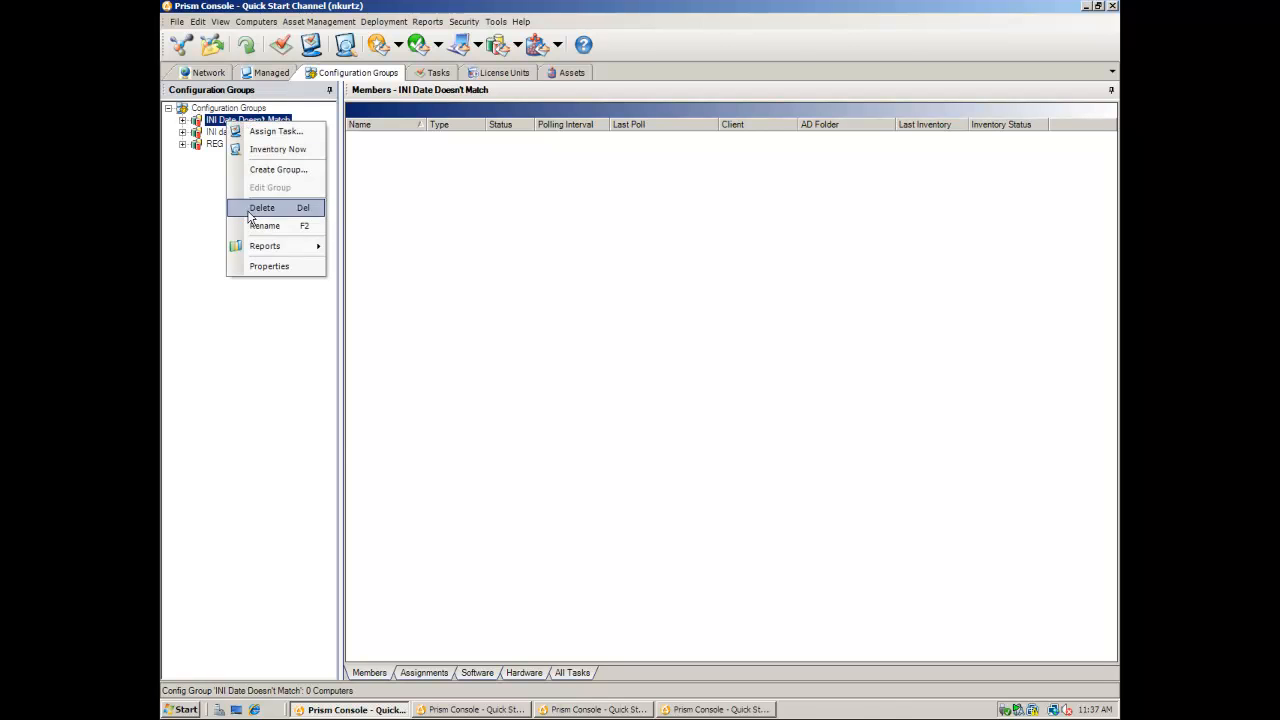
left_click(254, 265)
left_click(308, 115)
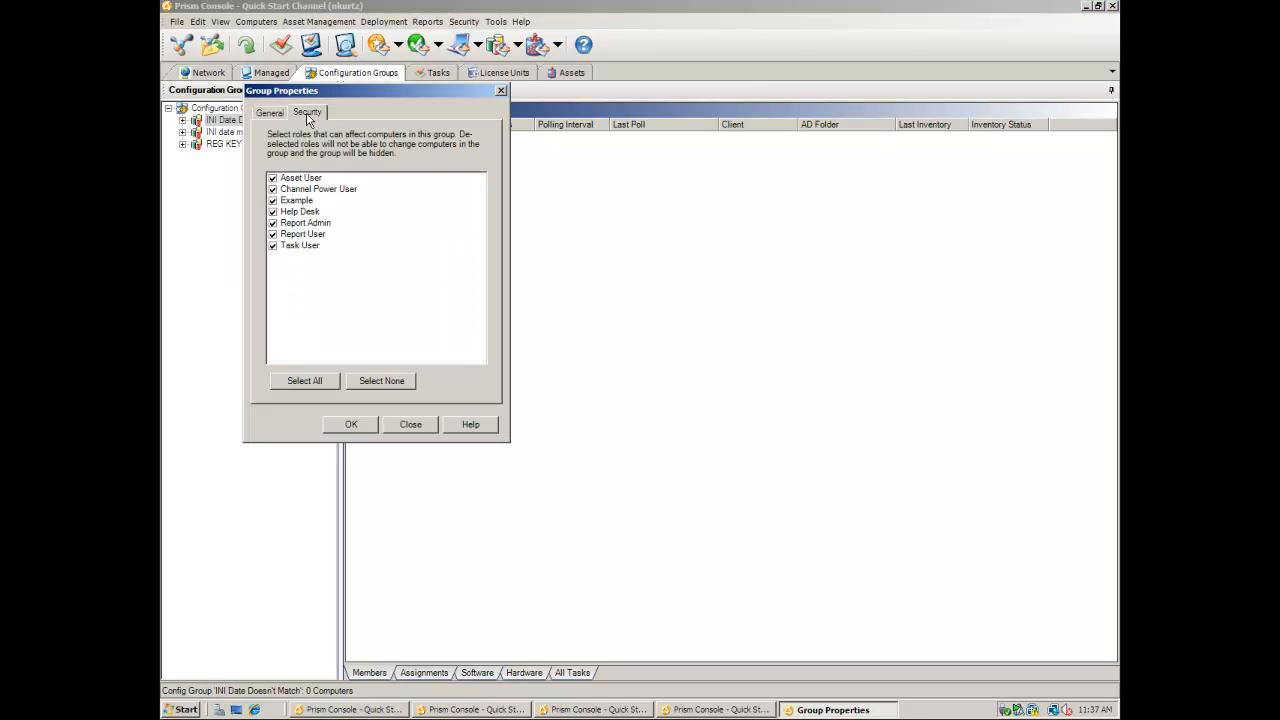
- Uncheck every role except Channel Power User, save, and switch to the other user's console
left_click(288, 246)
left_click(288, 234)
left_click(288, 224)
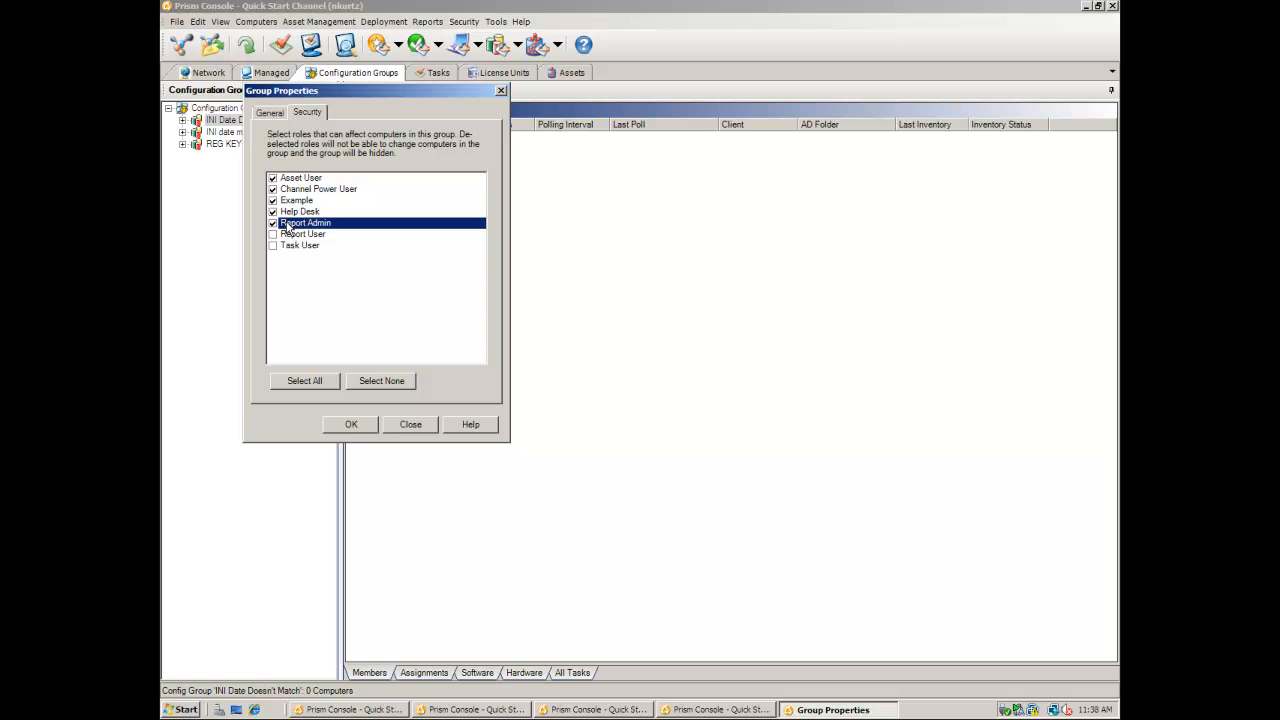
left_click(287, 212)
left_click(287, 201)
left_click(297, 179)
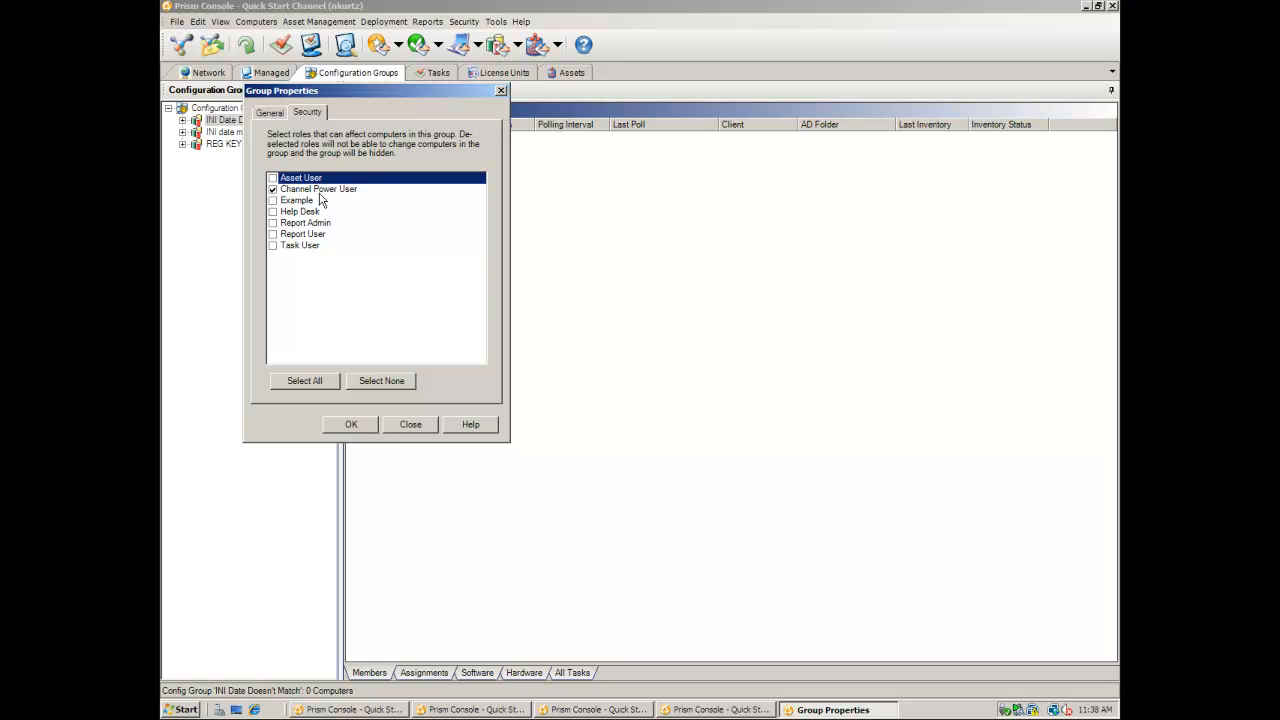
left_click(352, 425)
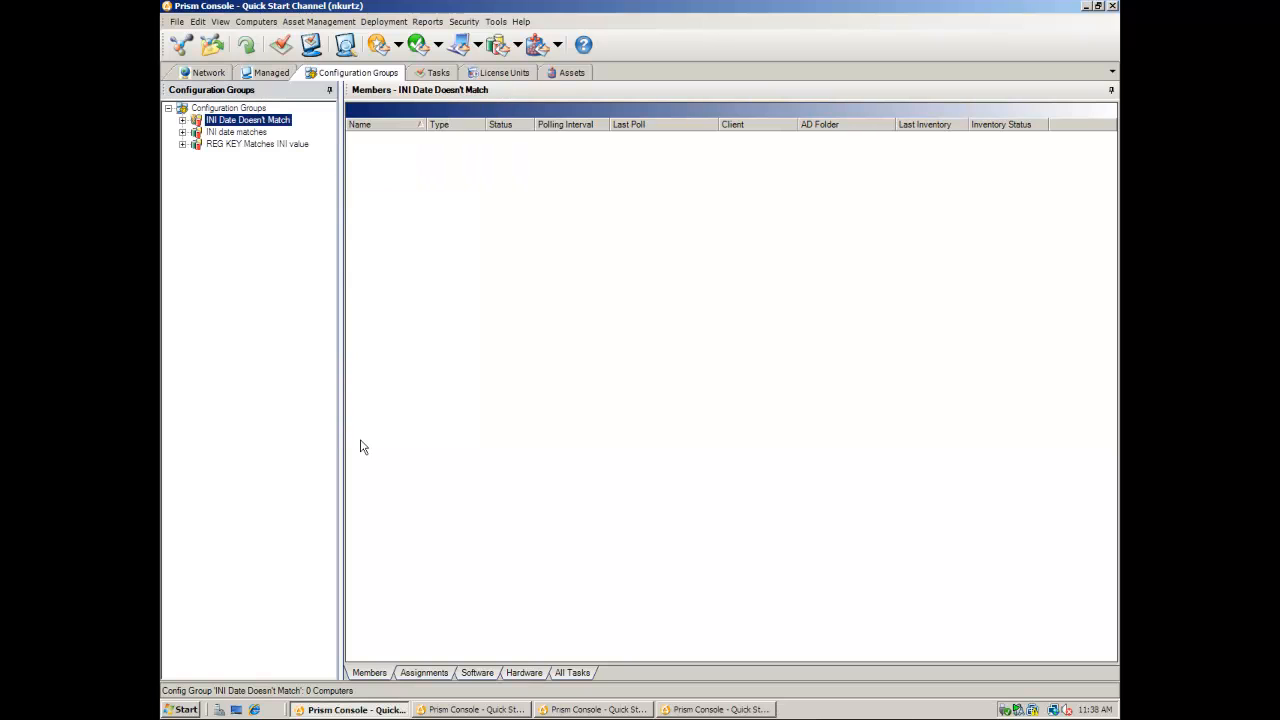
left_click(476, 709)
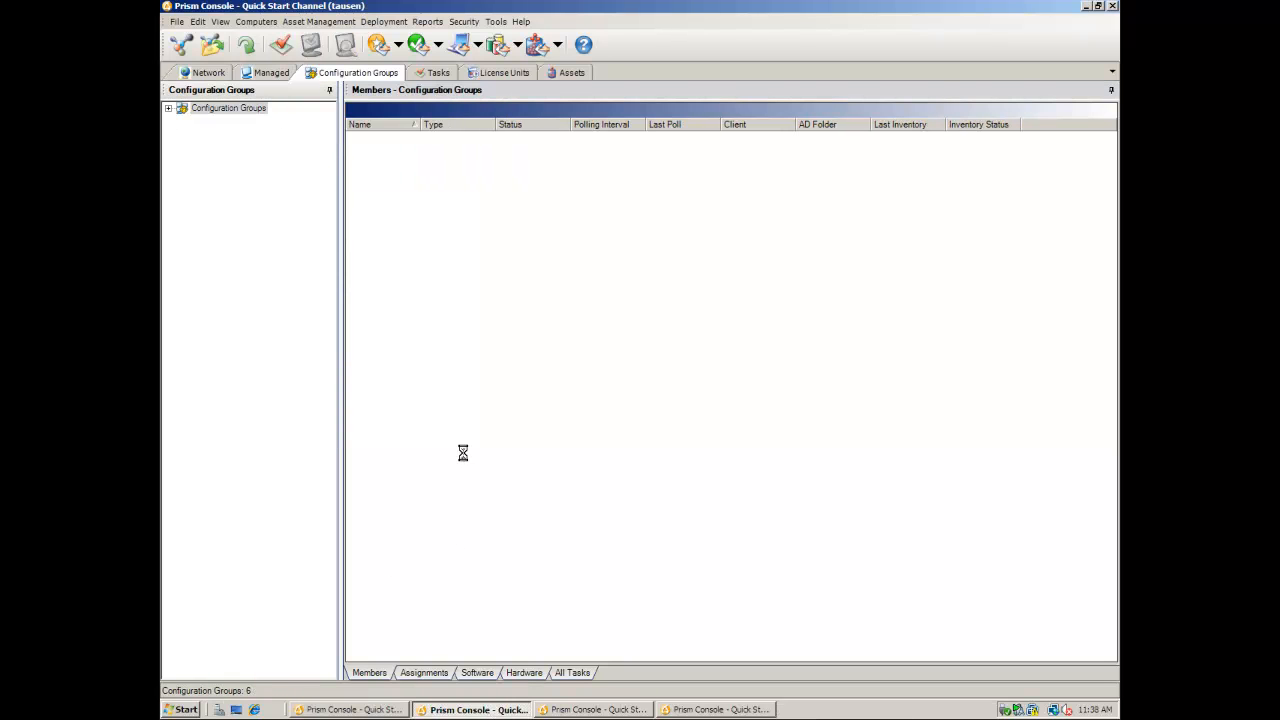
- Confirm only two configuration groups are visible, then view the single managed workstation's actions
left_click(170, 109)
double_click(186, 121)
left_click(186, 121)
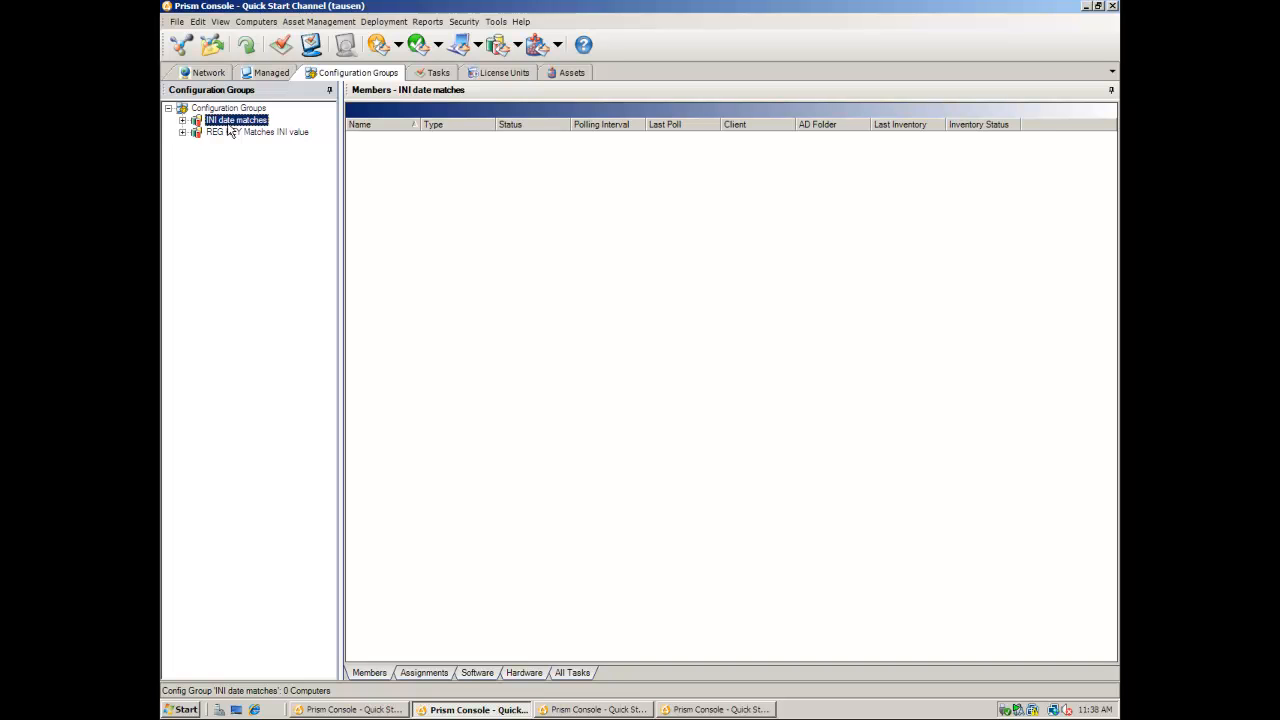
left_click(268, 74)
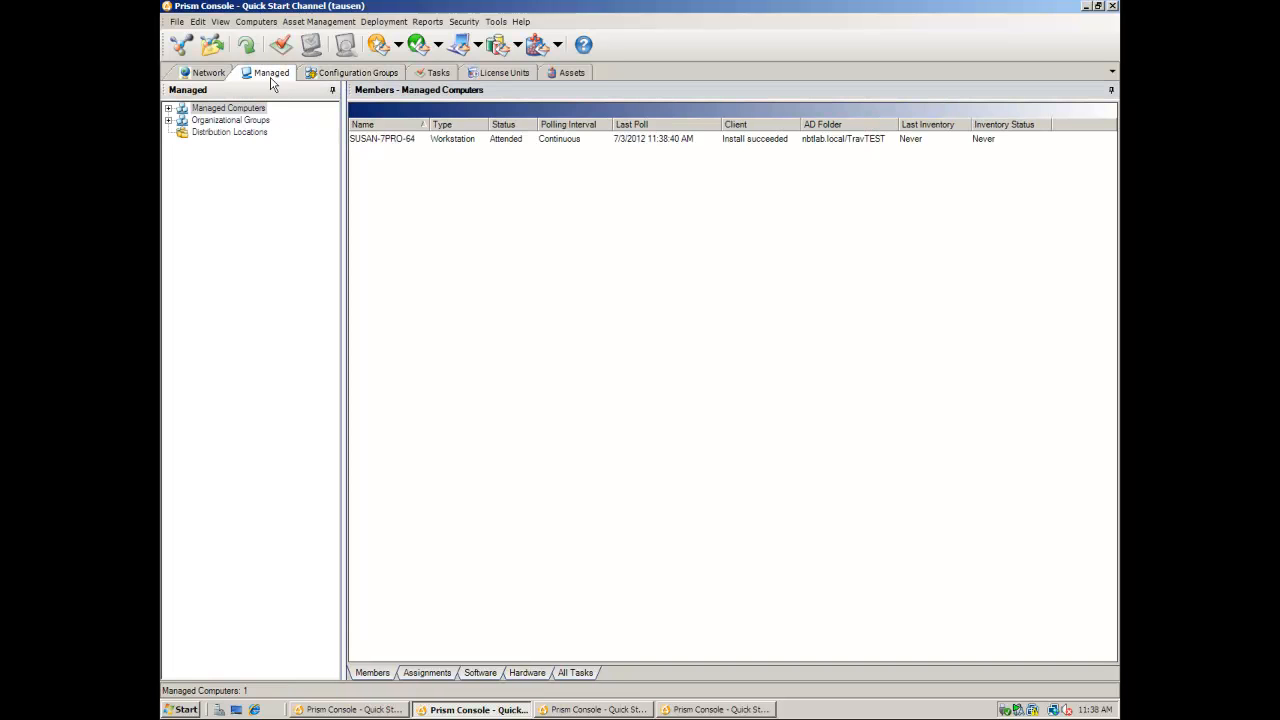
right_click(412, 143)
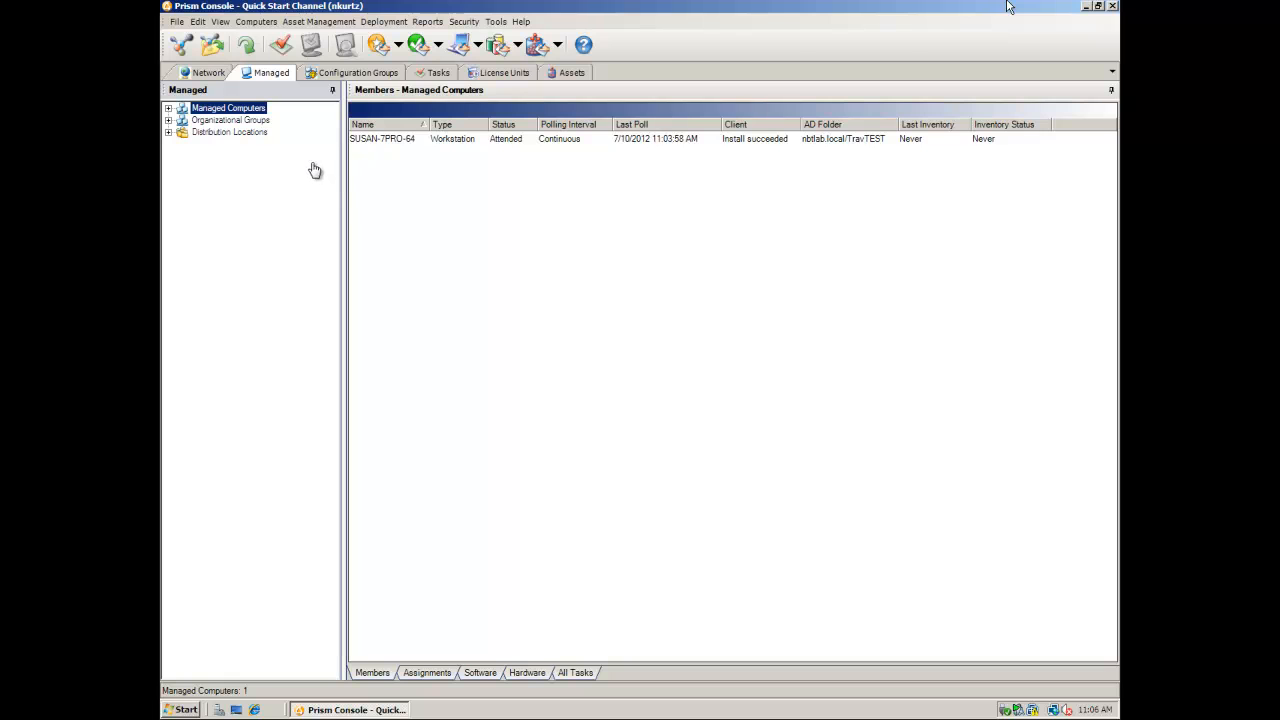
- Review the TravTEST organizational group's Security tab and close it with all roles still allowed
left_click(168, 121)
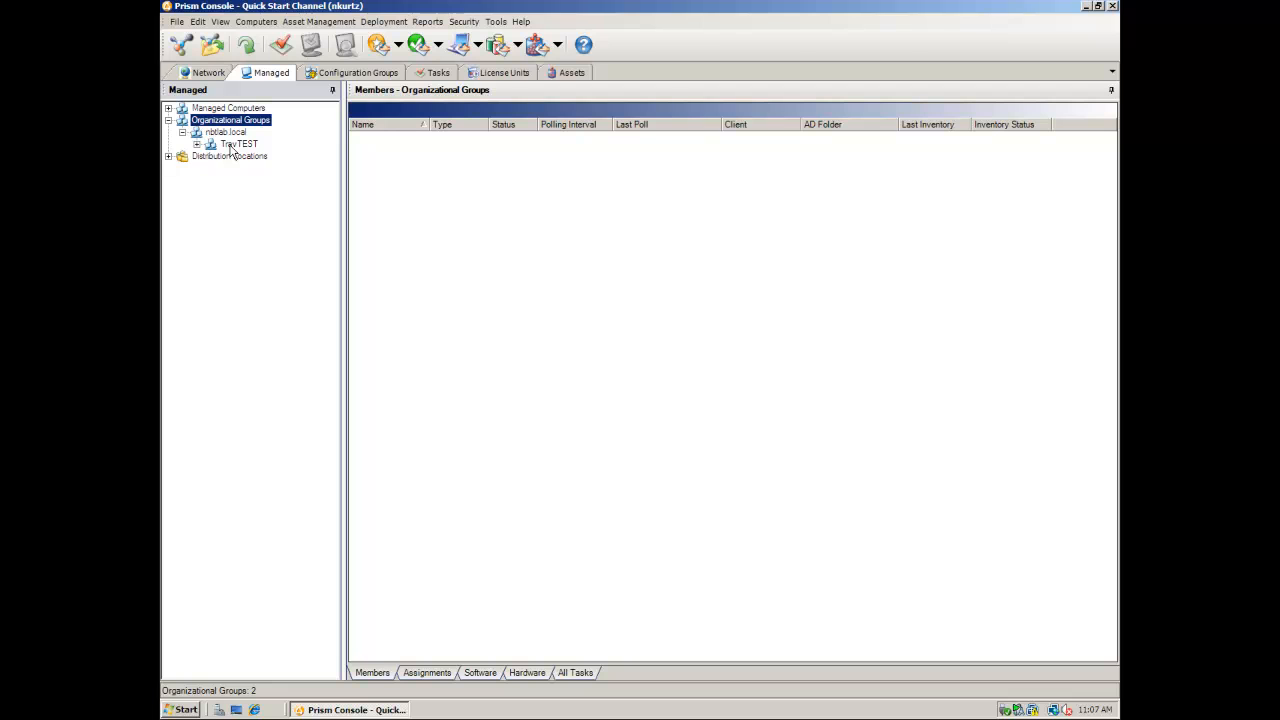
left_click(231, 146)
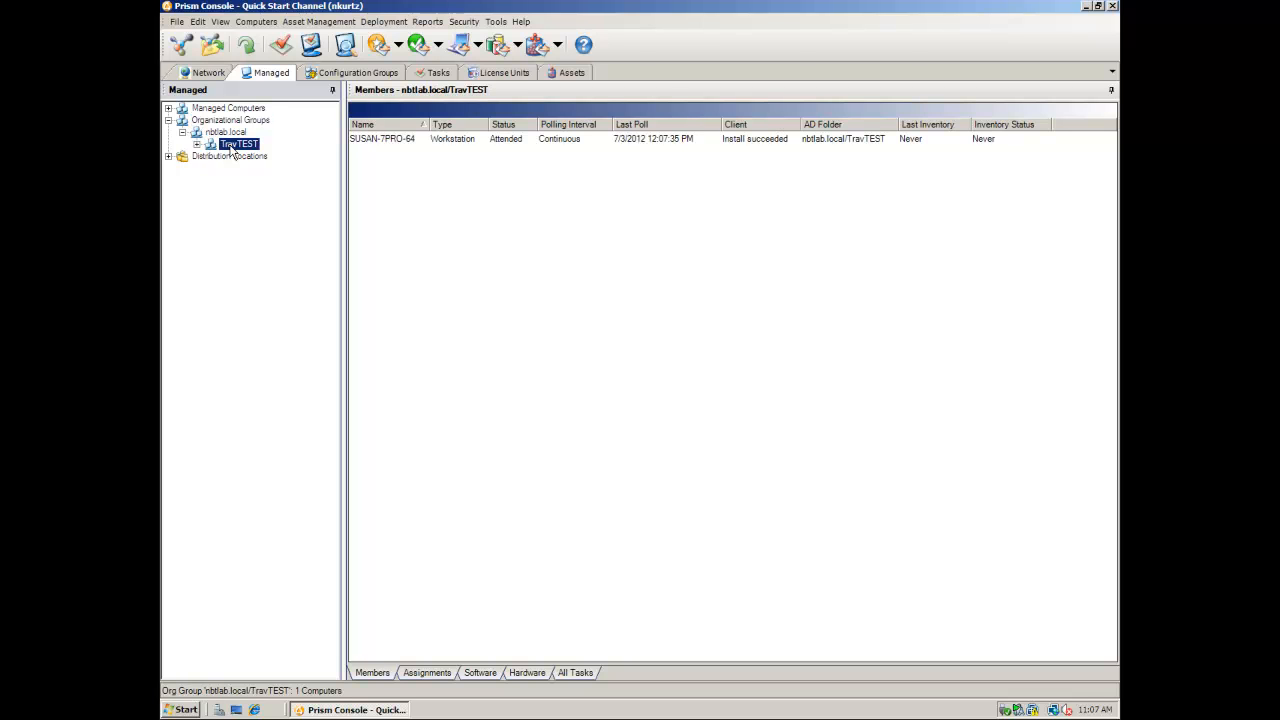
right_click(231, 148)
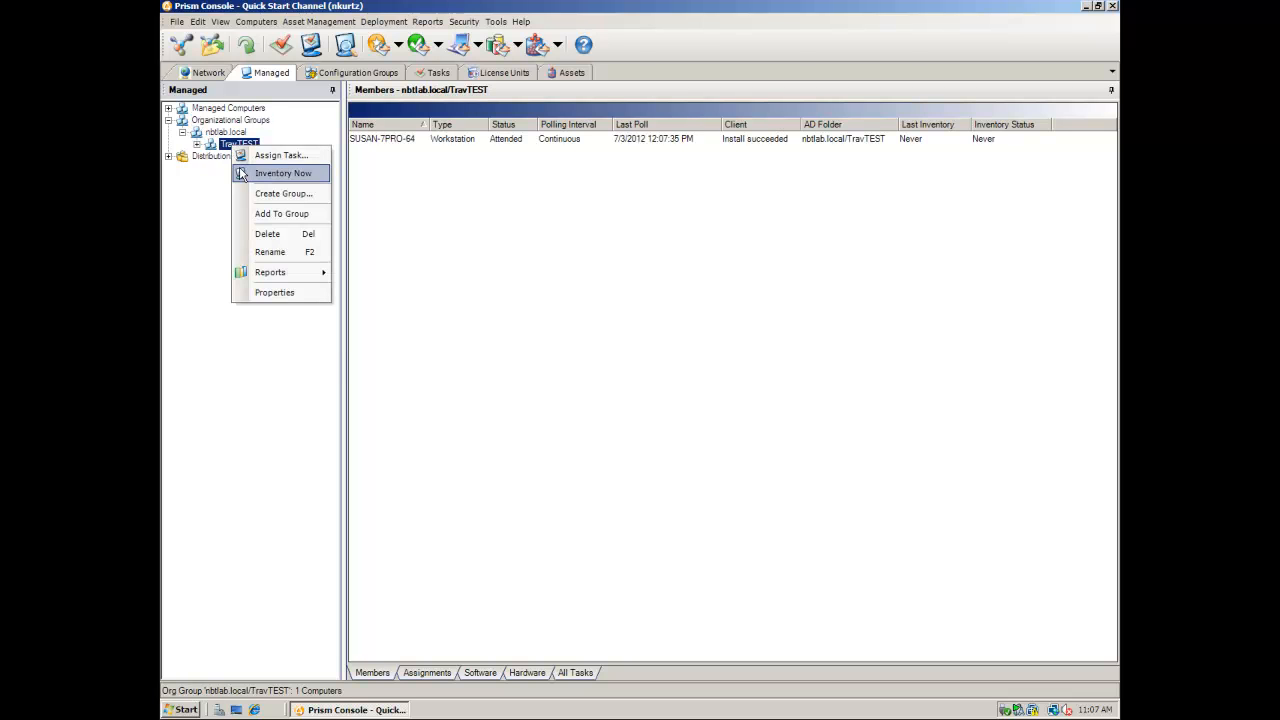
mouse_move(294, 279)
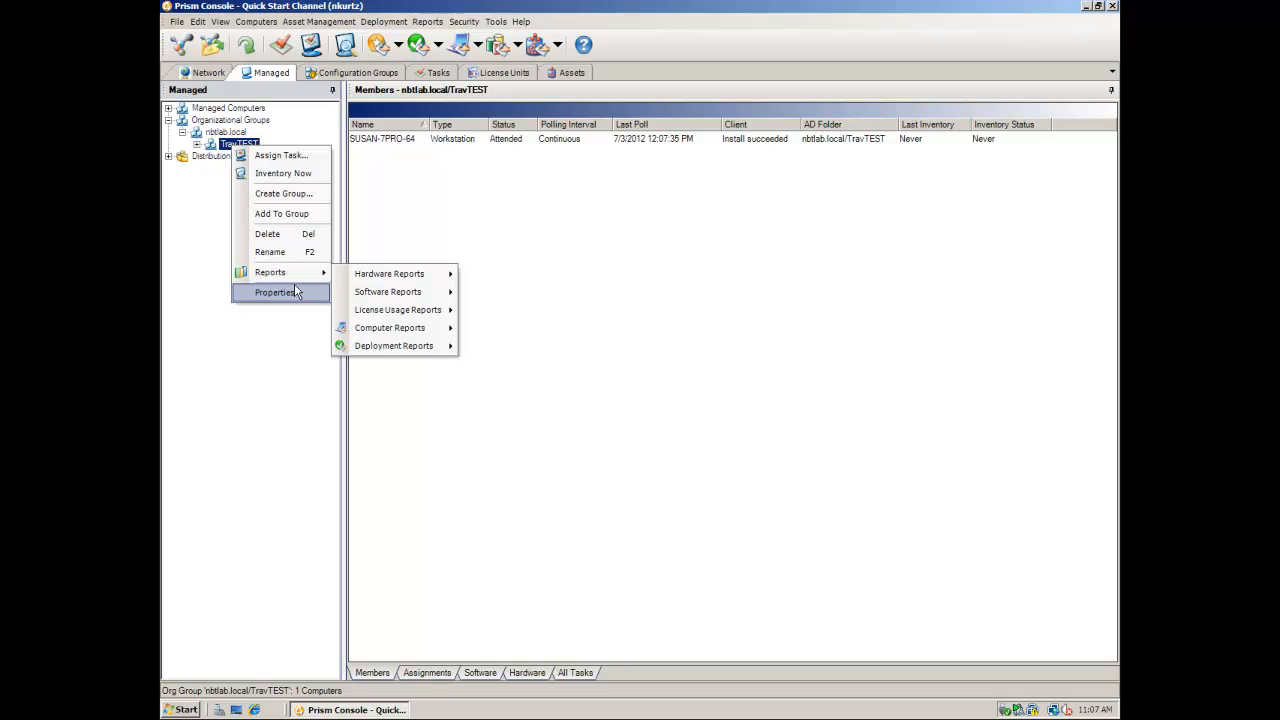
left_click(294, 290)
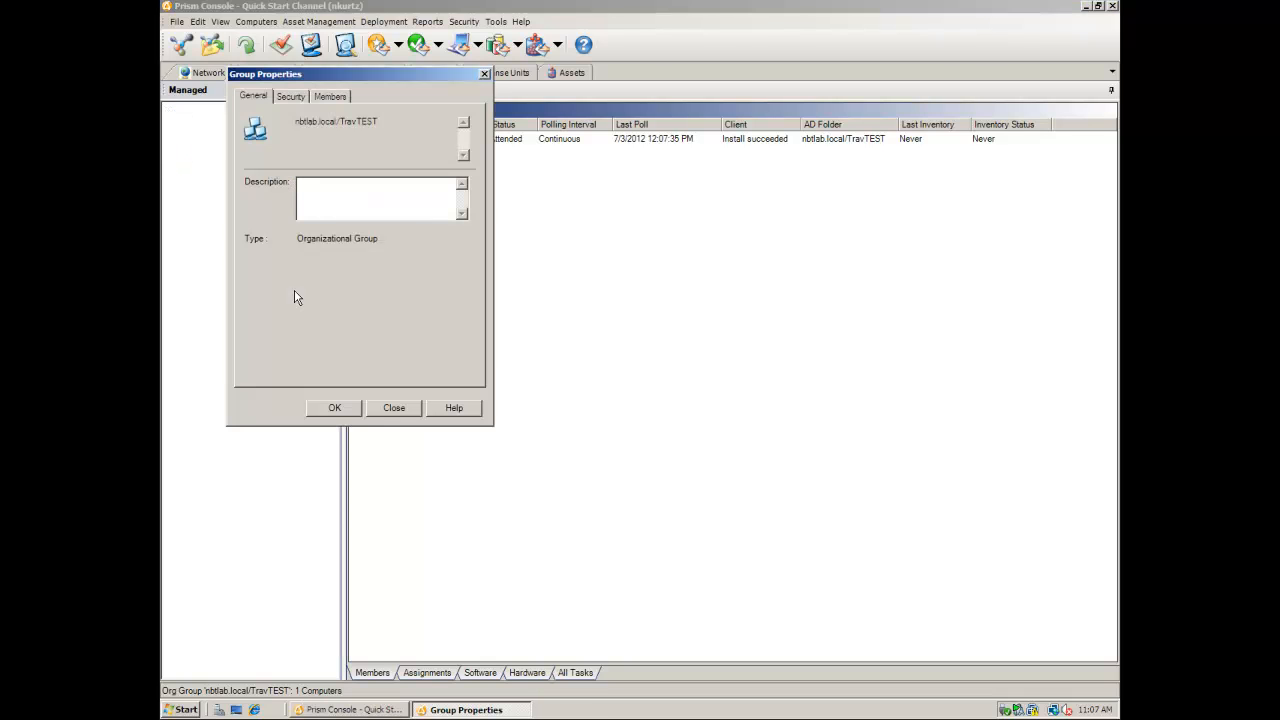
left_click(291, 96)
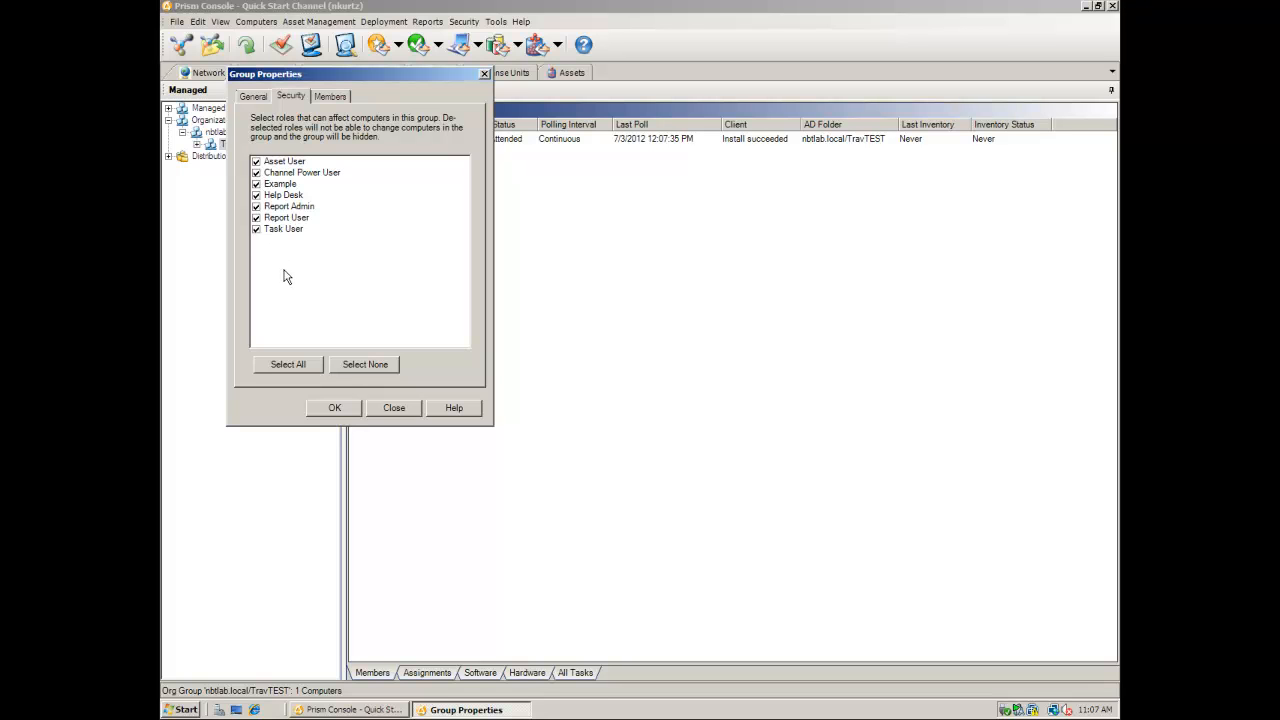
left_click(329, 416)
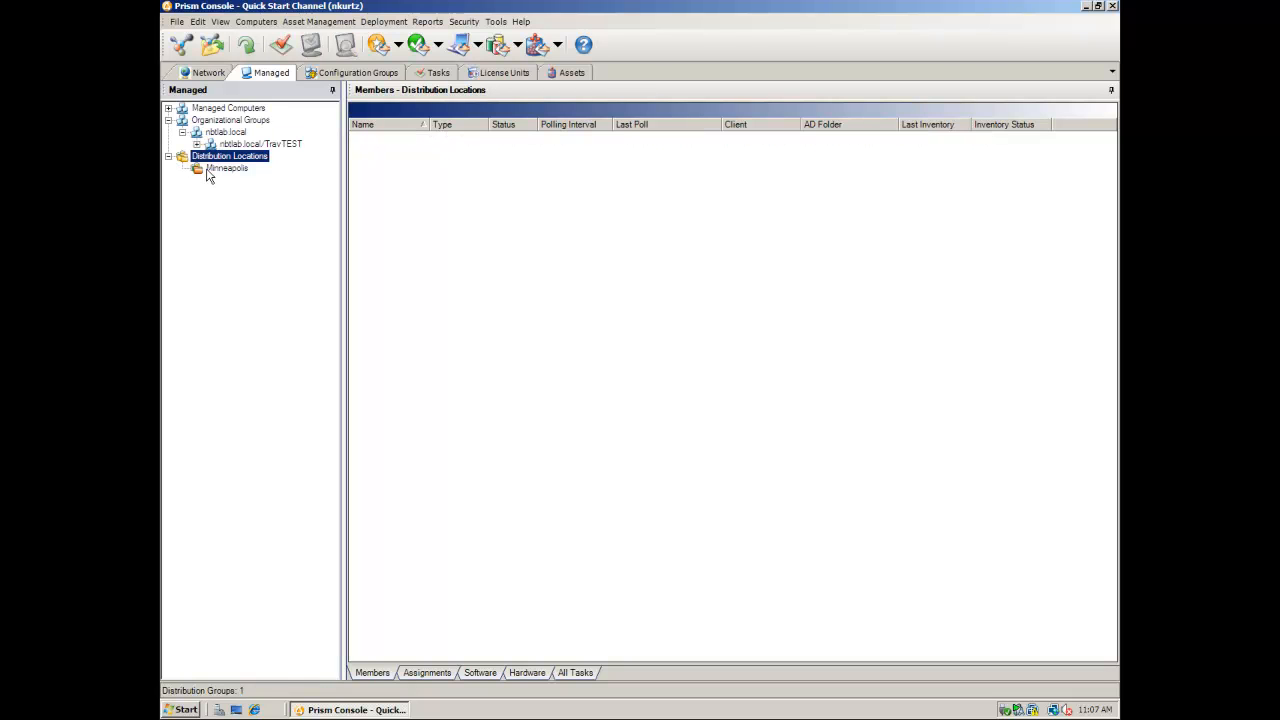
- Review which roles can affect the Minneapolis distribution location in its Security properties
right_click(207, 170)
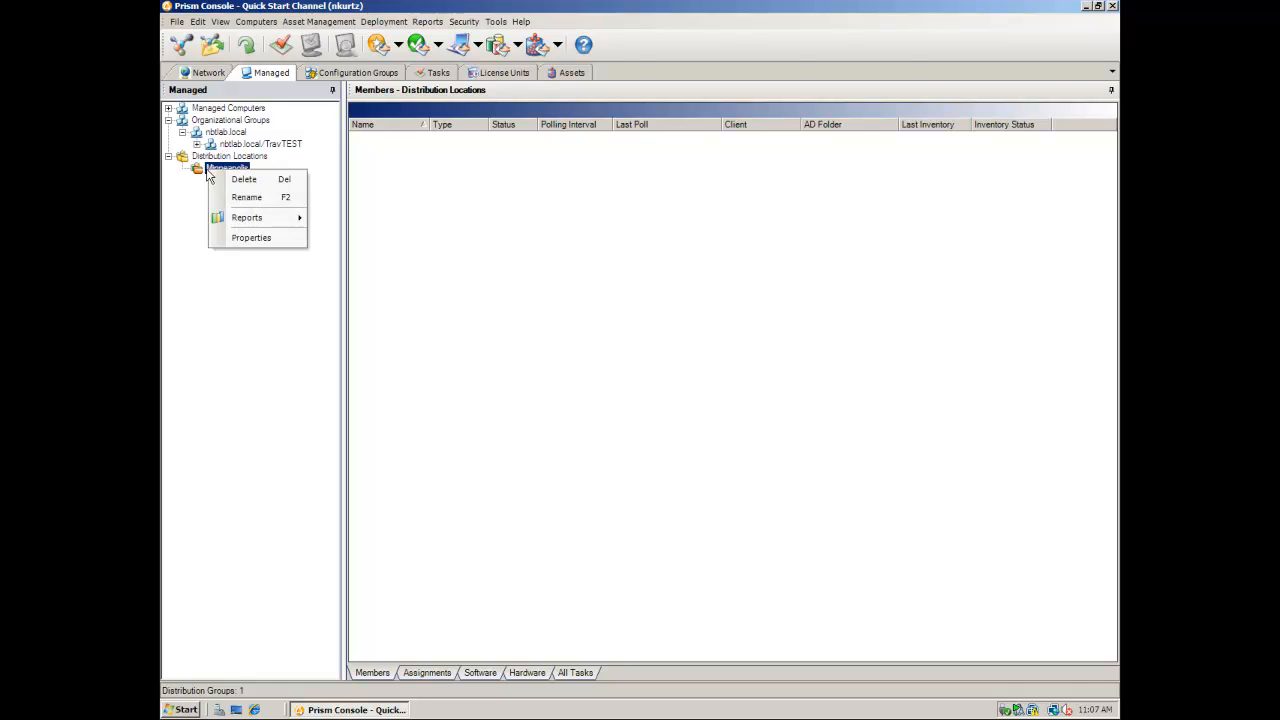
left_click(241, 237)
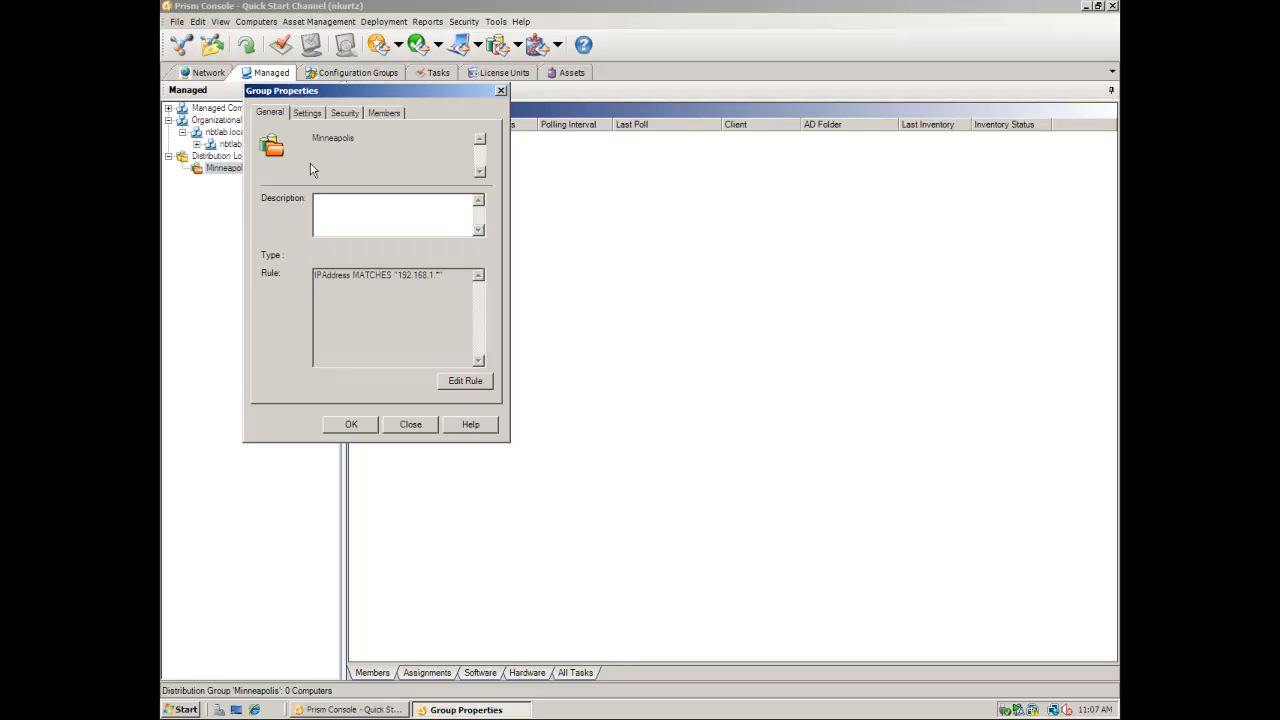
left_click(343, 114)
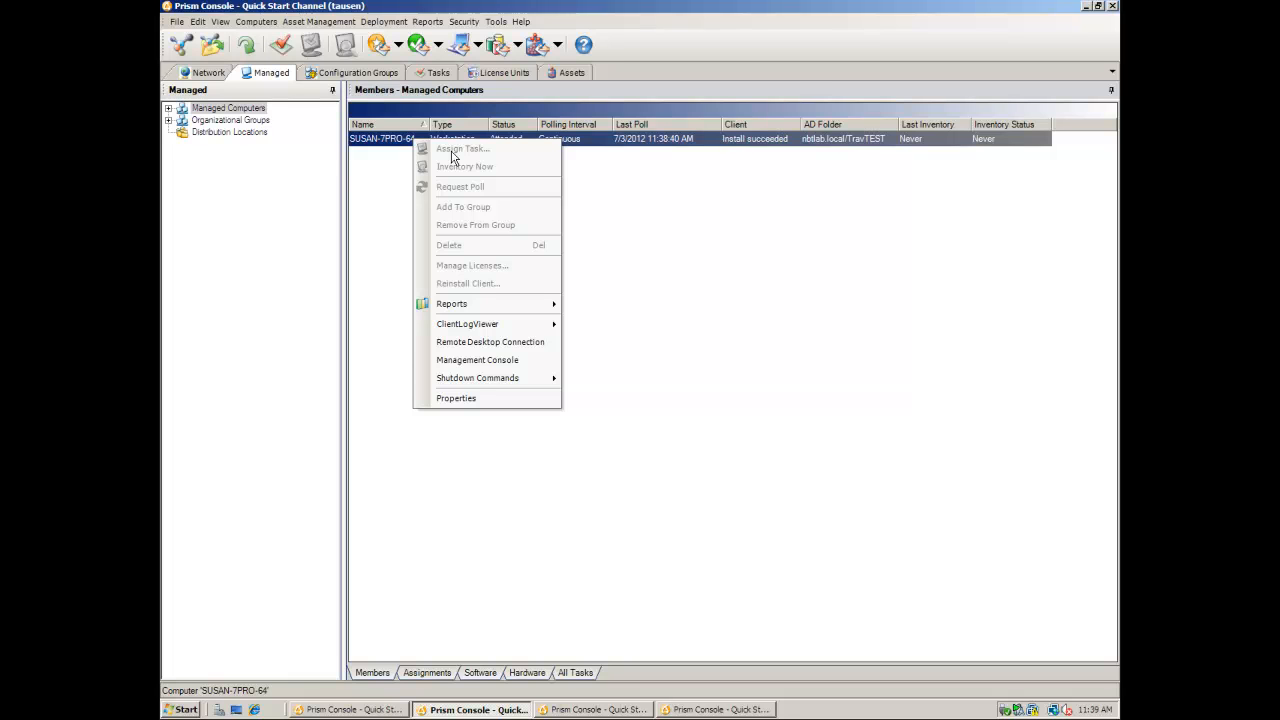
- In the first user's console, also allow Help Desk on INI Date Doesn't Match, then view Tasks
left_click(393, 165)
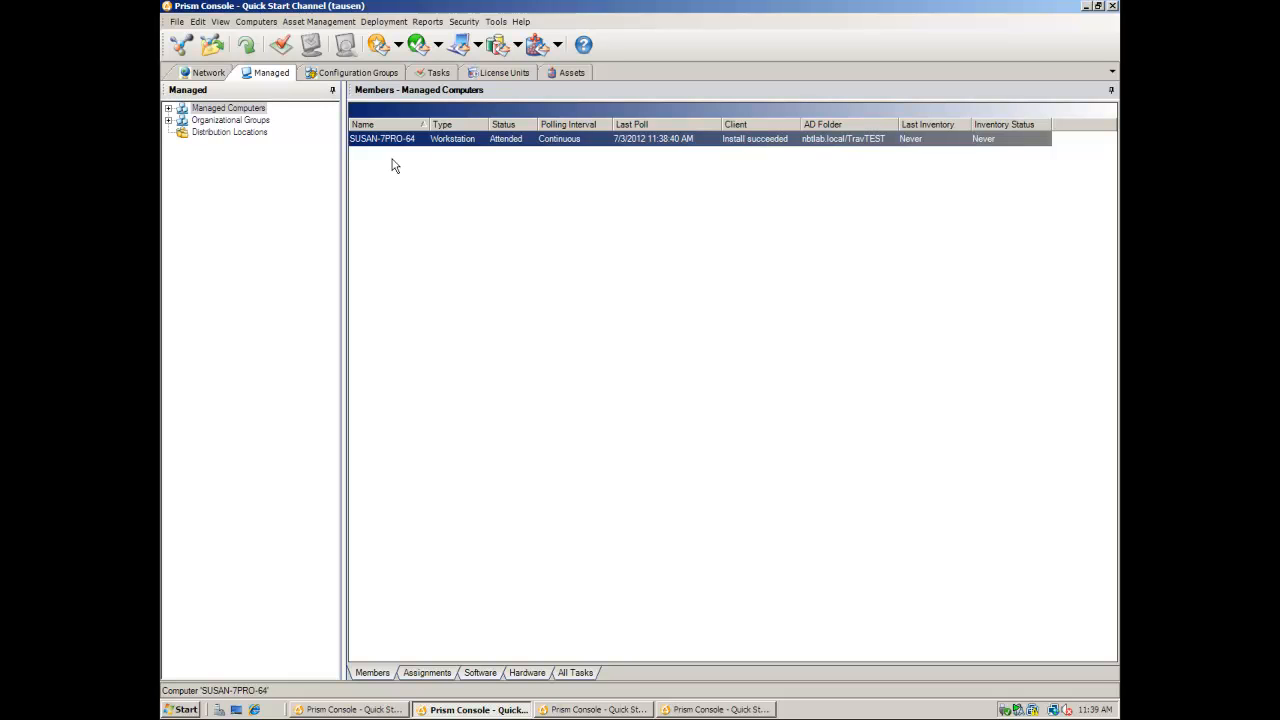
left_click(350, 709)
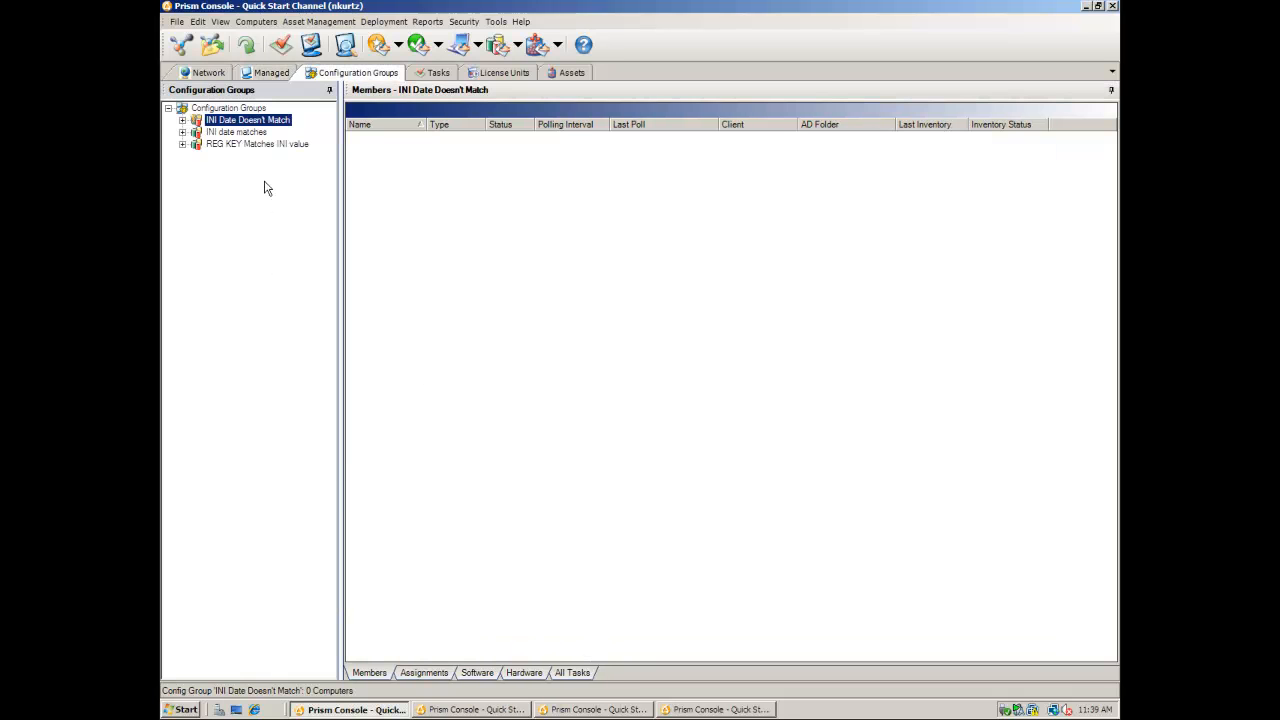
right_click(258, 124)
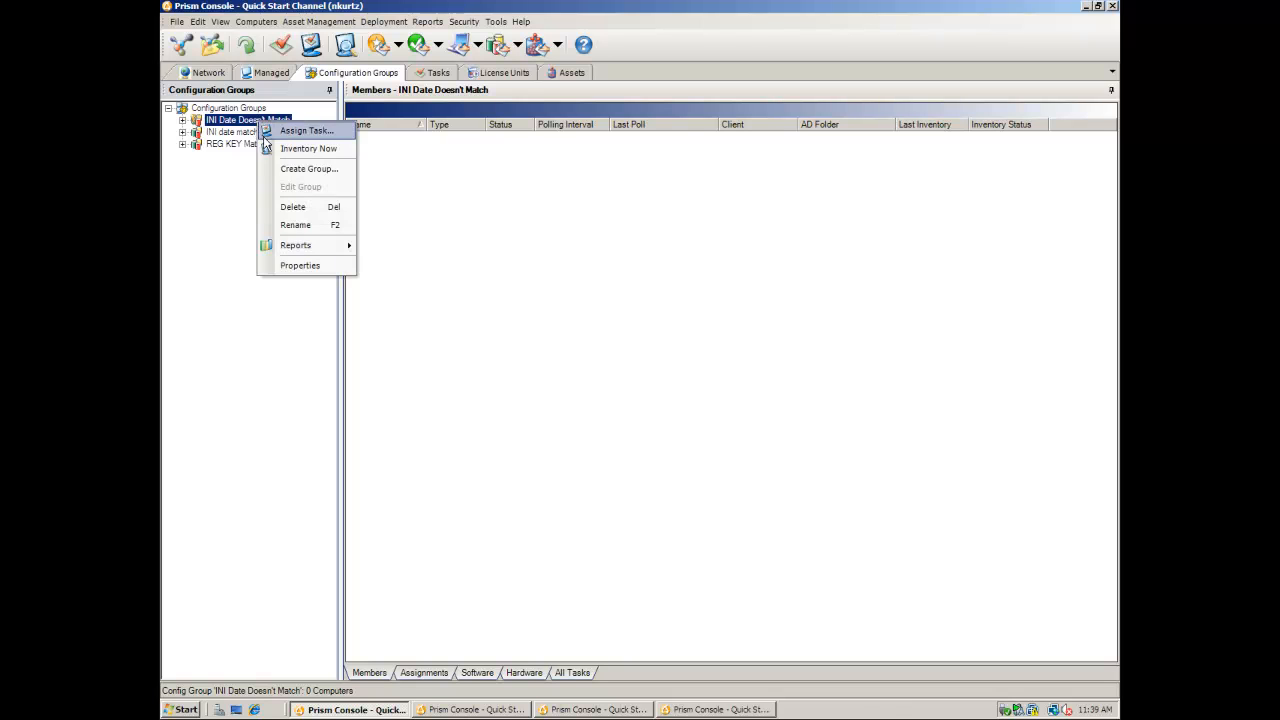
left_click(300, 265)
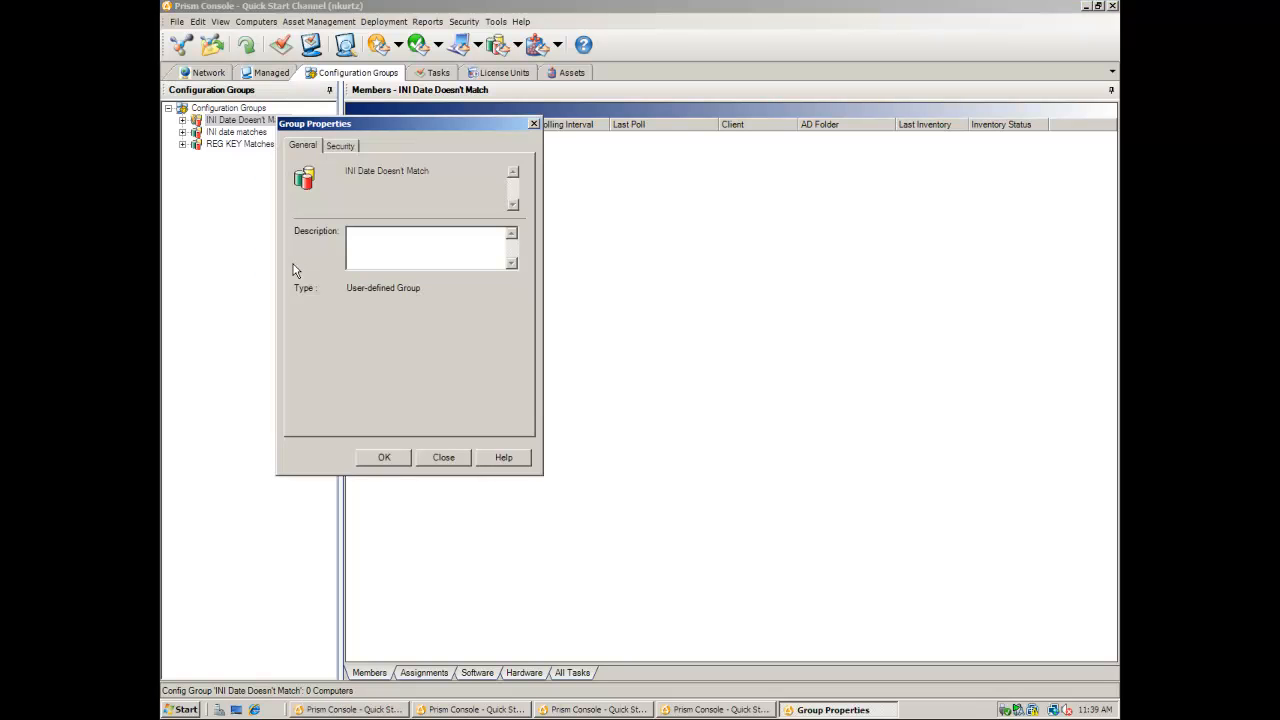
left_click(340, 146)
left_click(307, 246)
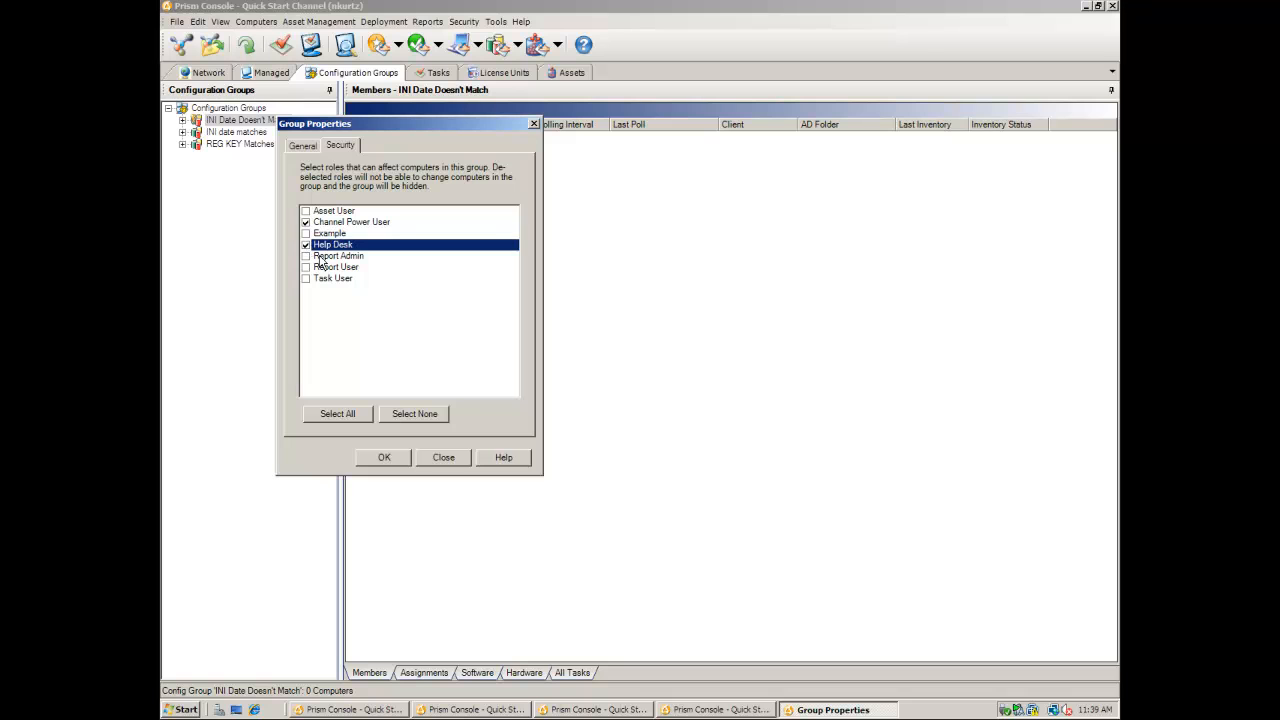
left_click(380, 457)
left_click(437, 74)
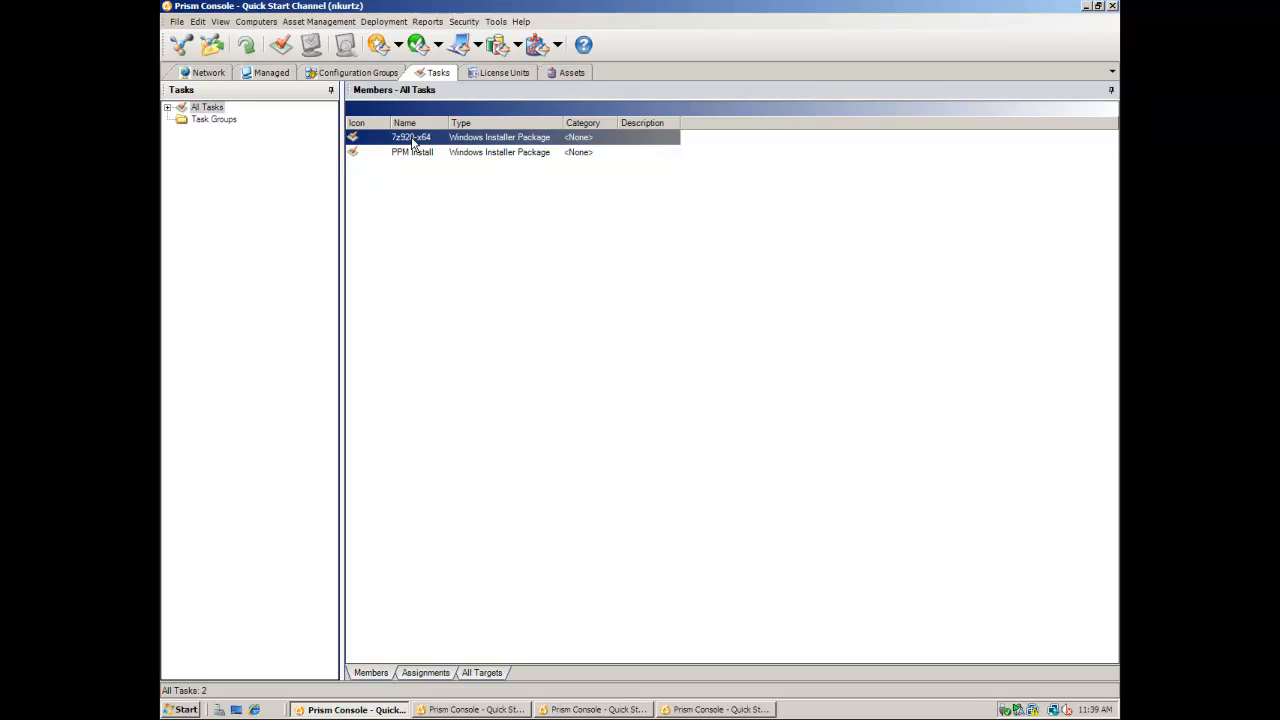
- Create a task group named 'Secured Tasks' and drag the PPM Install task into it
left_click(416, 157)
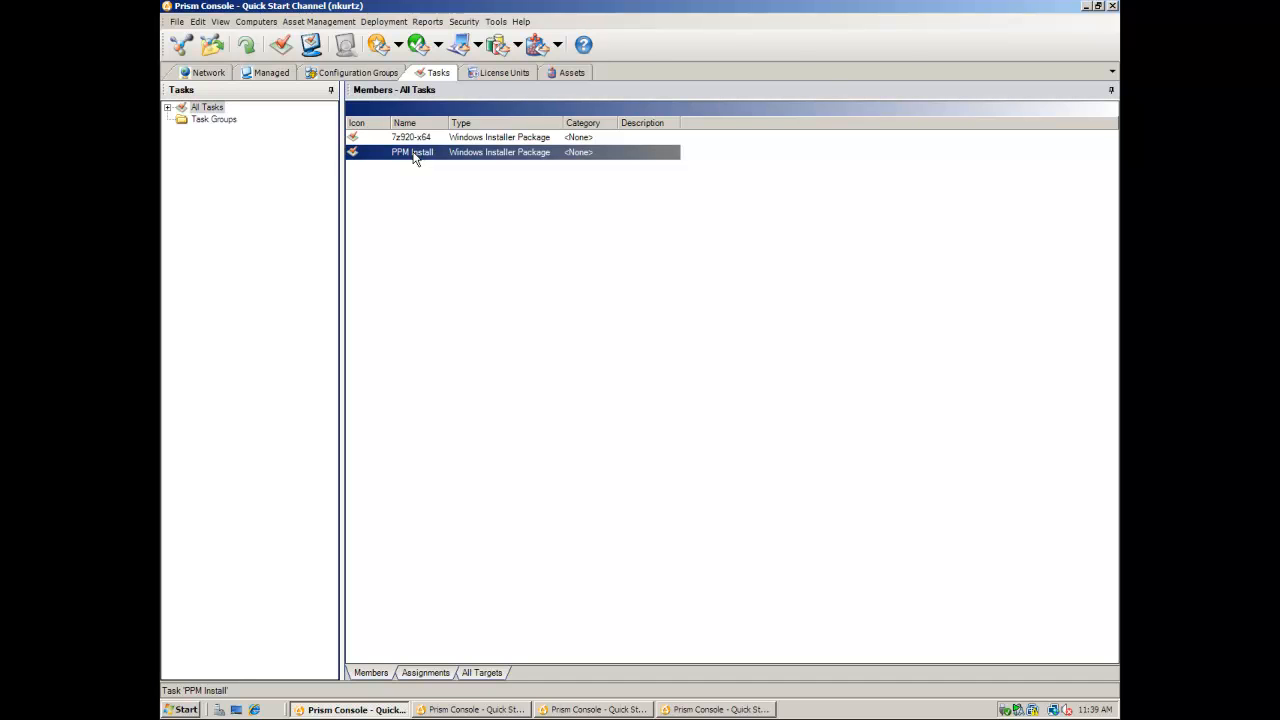
right_click(416, 157)
left_click(377, 183)
right_click(222, 125)
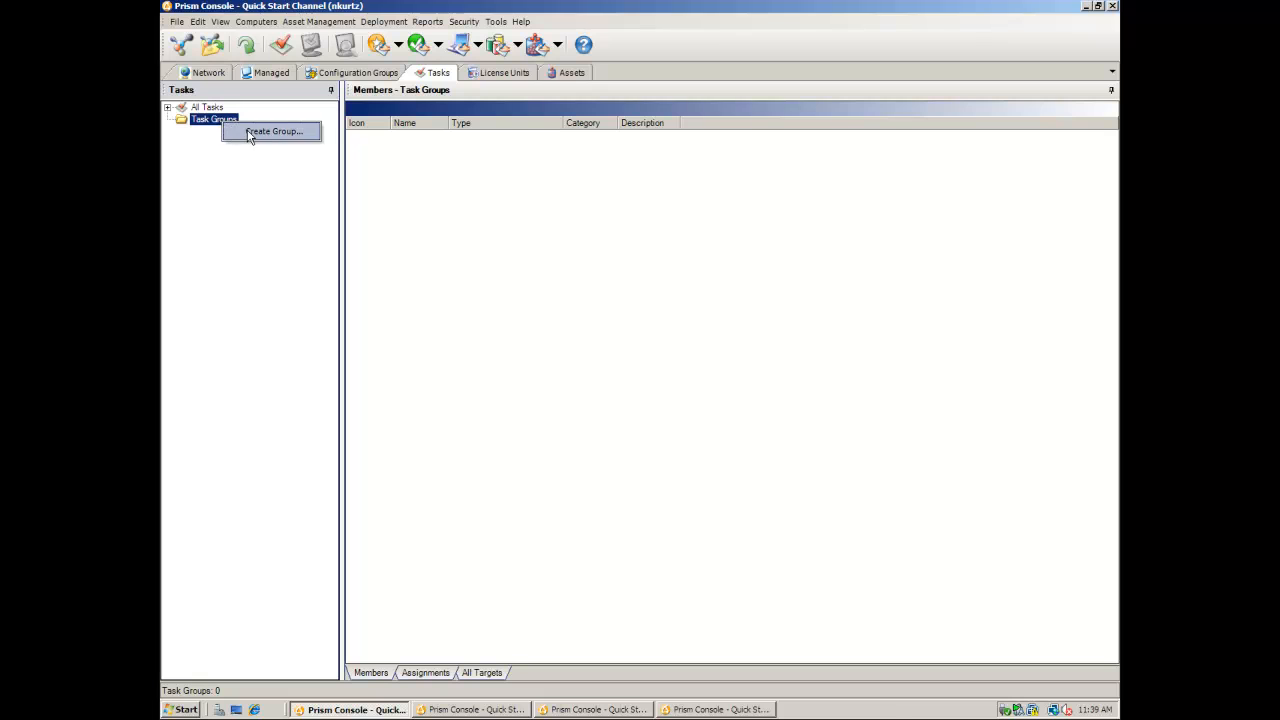
left_click(252, 131)
type("Secured Tasks")
key("Return")
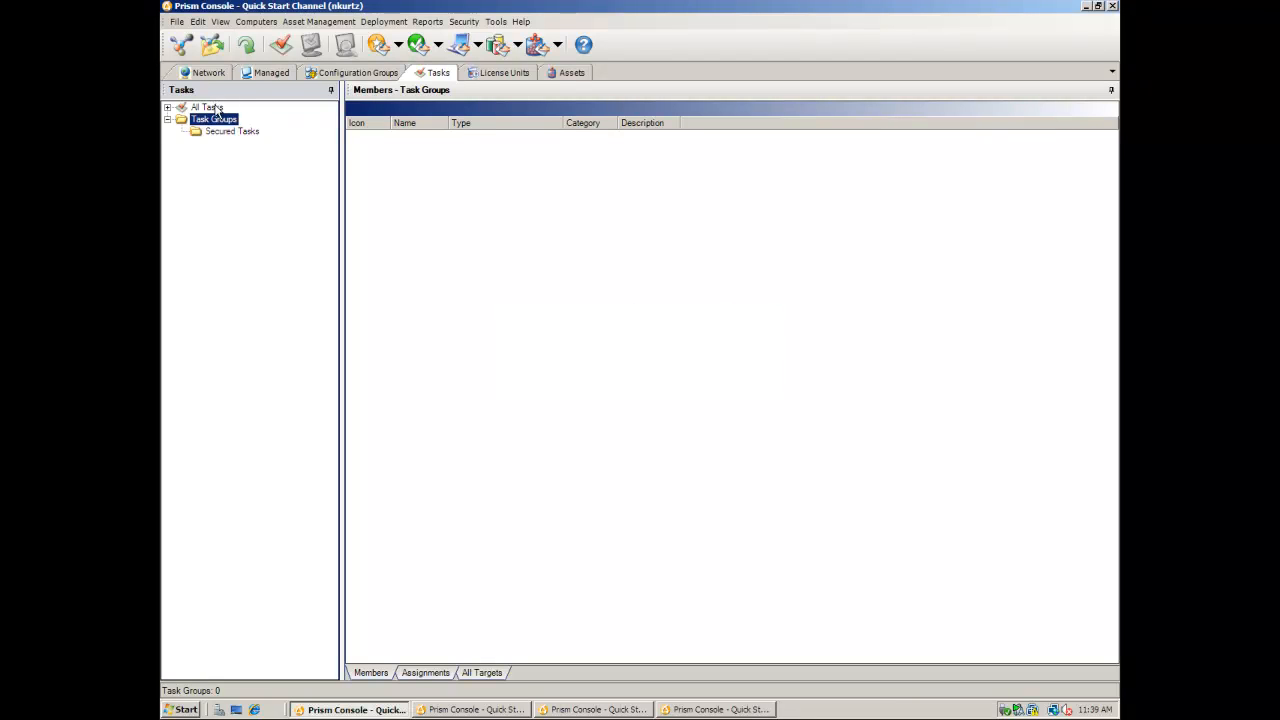
left_click(216, 110)
left_click_drag(440, 152, 250, 135)
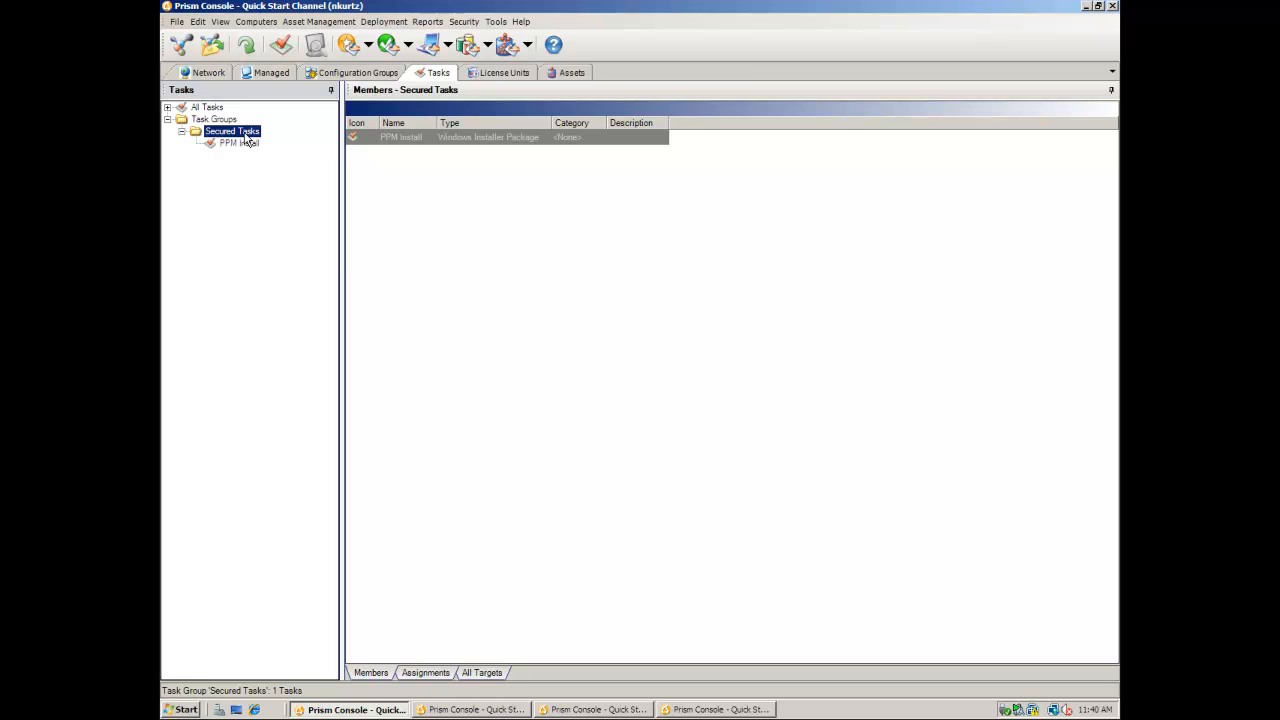
- Remove Help Desk, Example, Asset User, Report Admin, Report User and Task User from Secured Tasks, then switch consoles
right_click(246, 137)
left_click(282, 266)
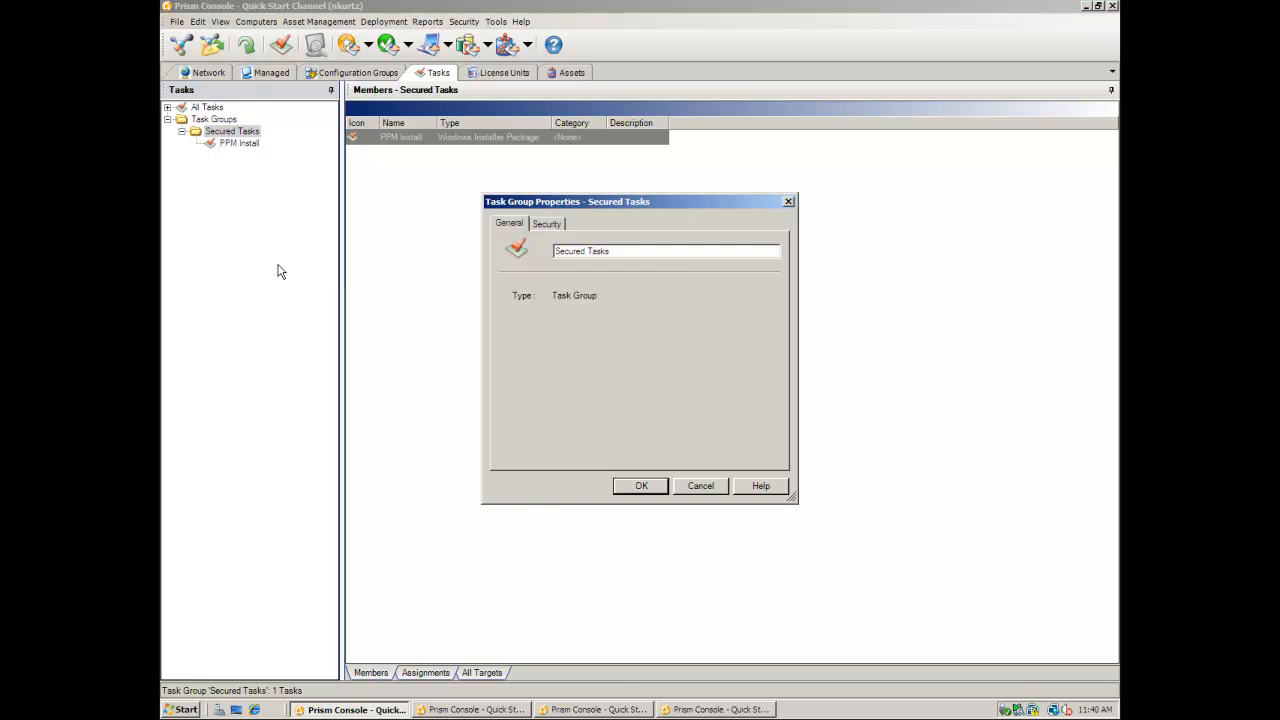
left_click(542, 228)
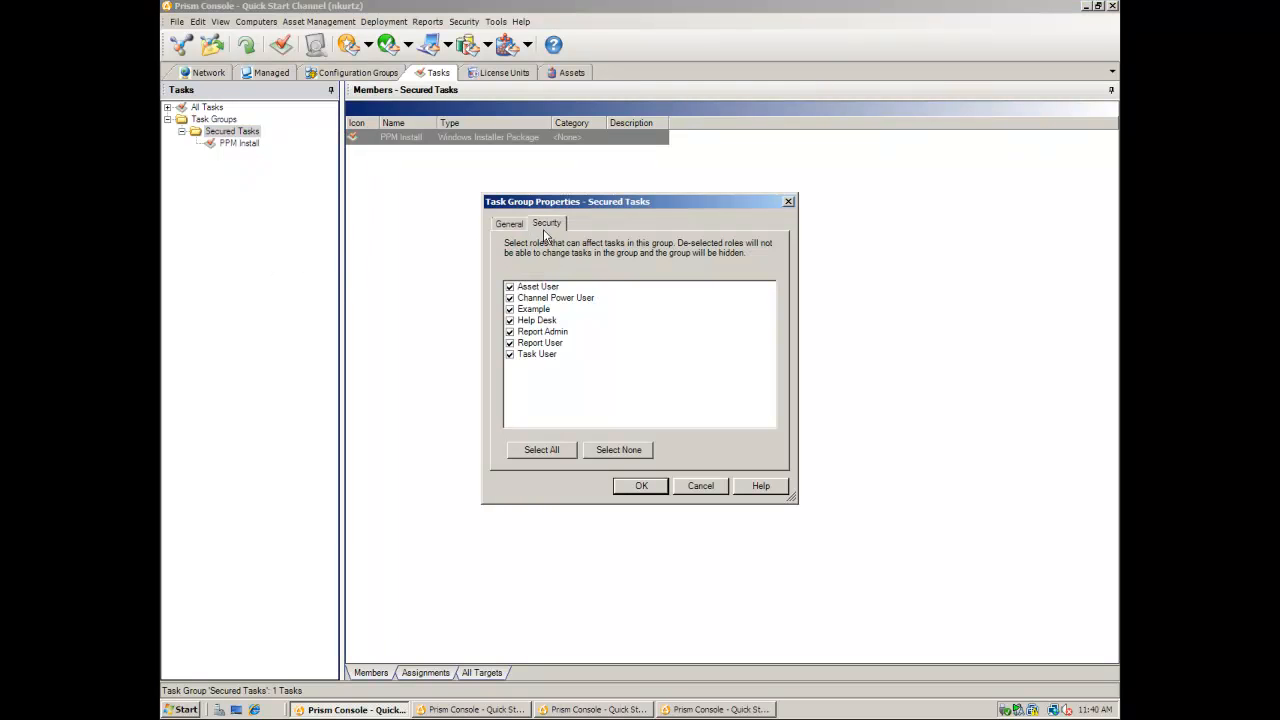
left_click(509, 320)
left_click(509, 309)
left_click(509, 287)
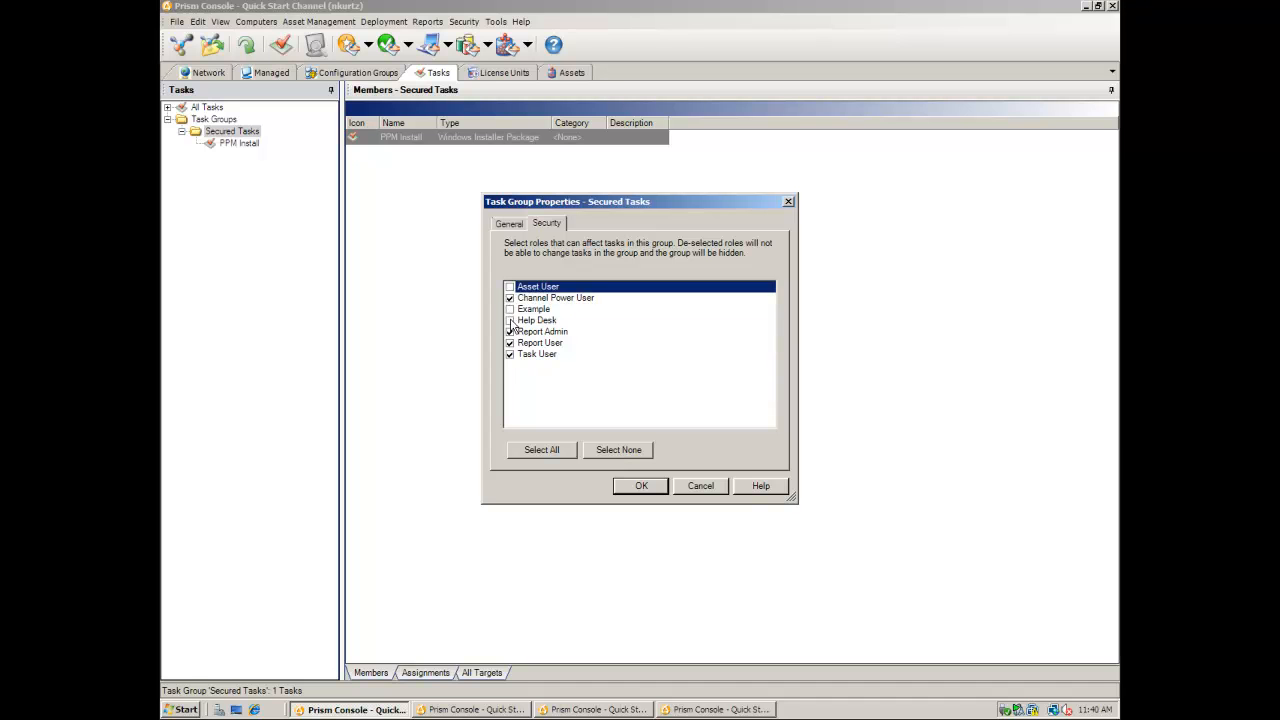
left_click(509, 331)
left_click(509, 343)
left_click(509, 354)
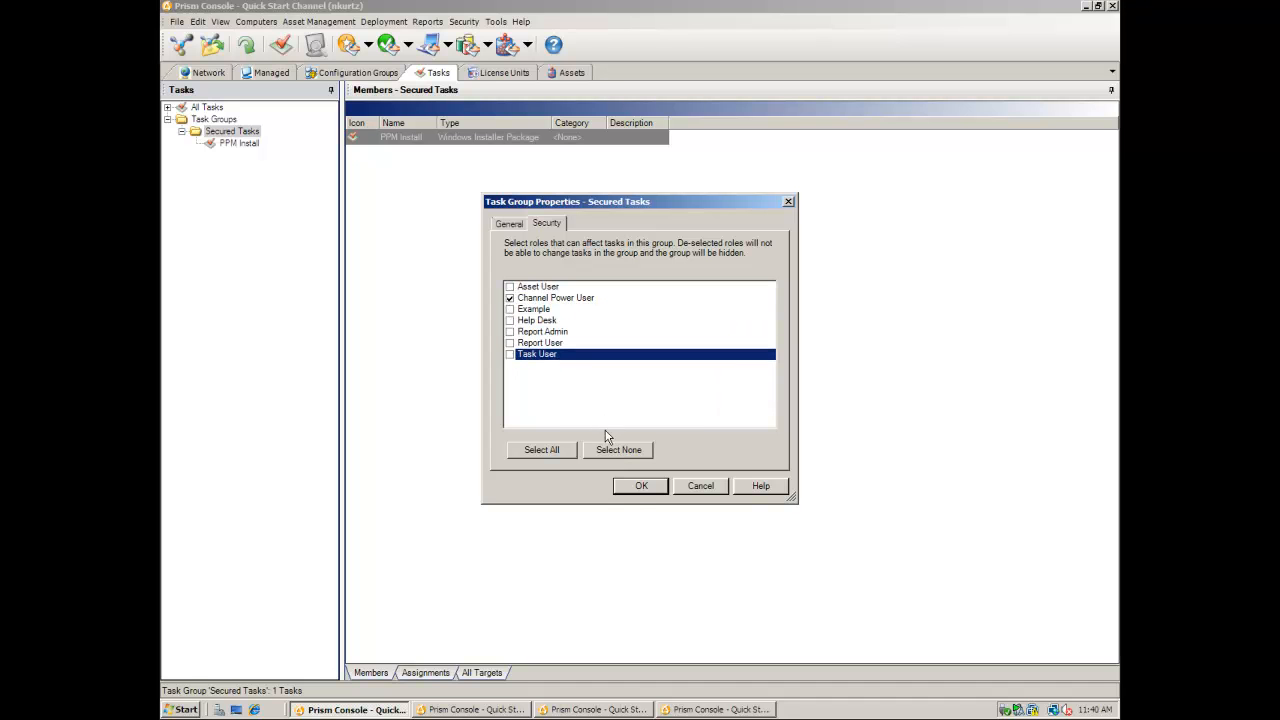
left_click(641, 486)
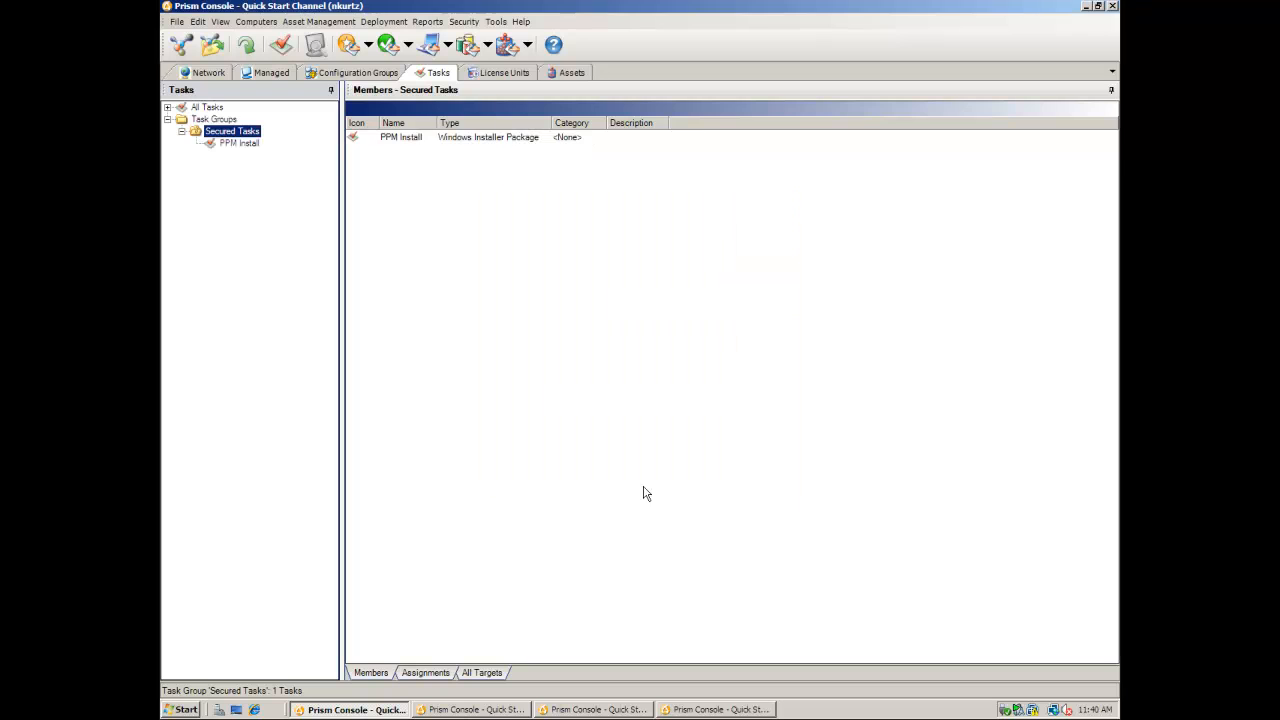
left_click(709, 710)
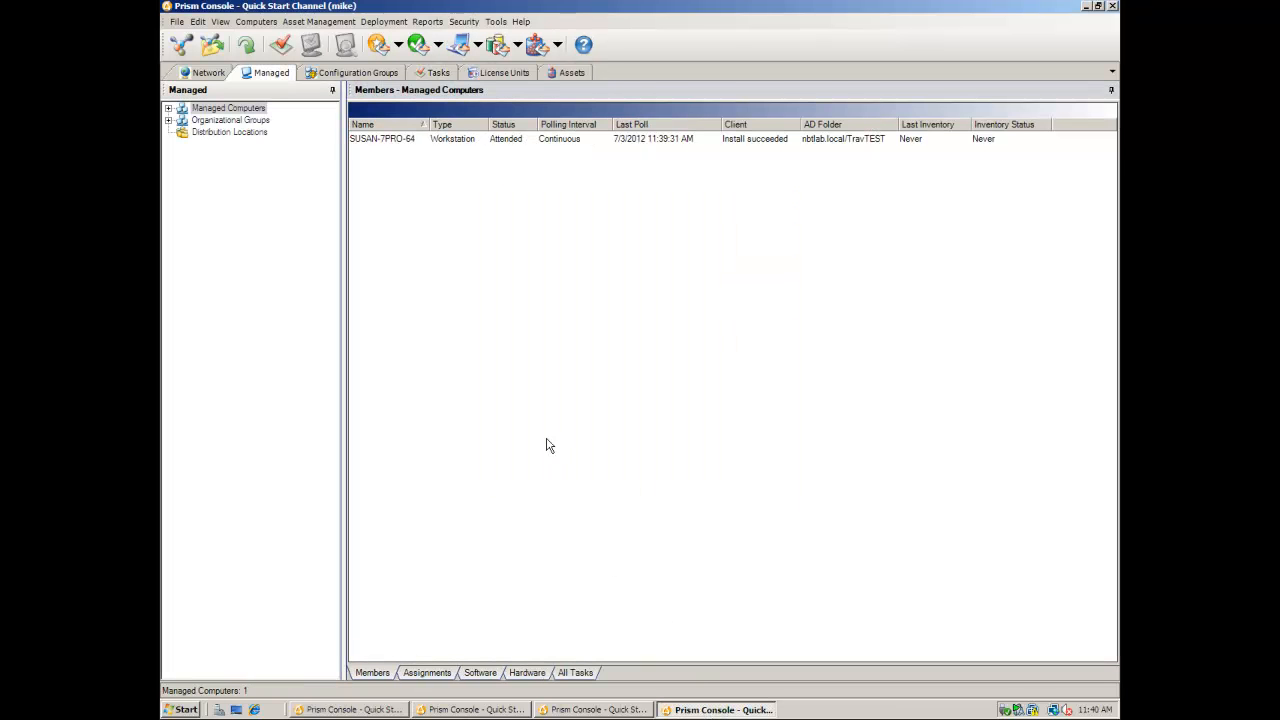
- As the second user, expand Configuration Groups and check the INI Date Doesn't Match group's actions
left_click(337, 74)
left_click(169, 109)
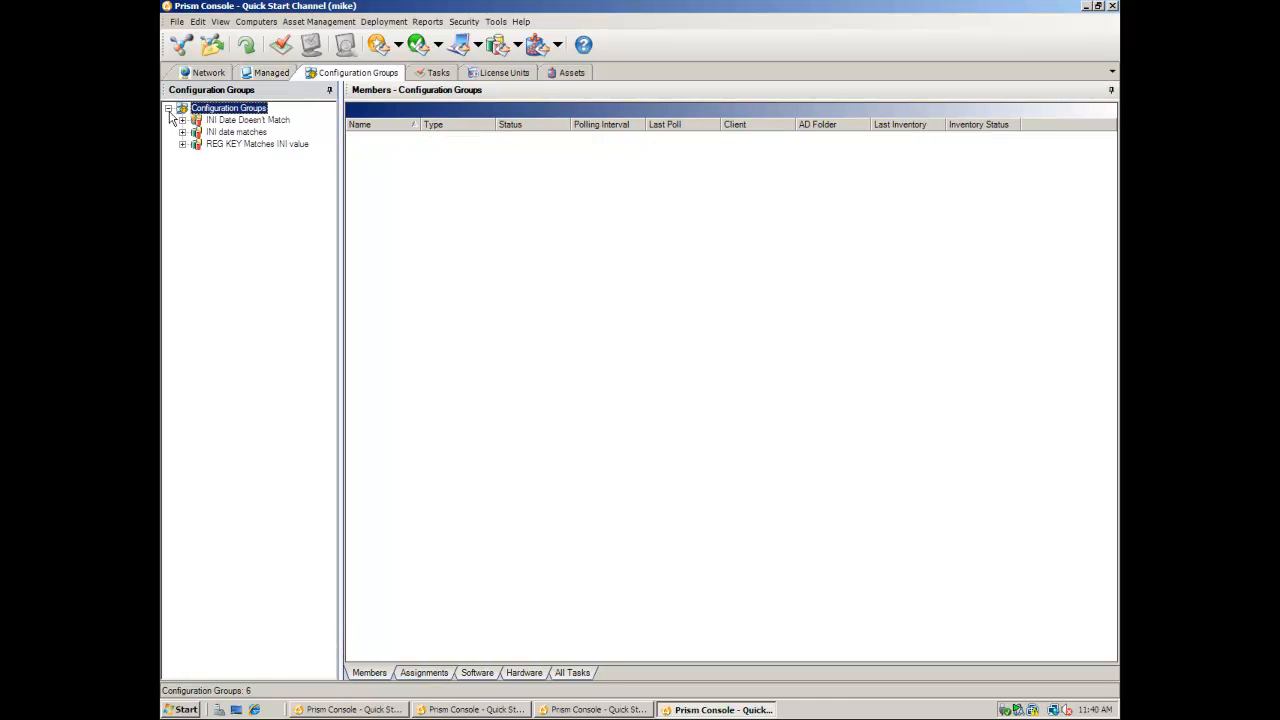
right_click(232, 121)
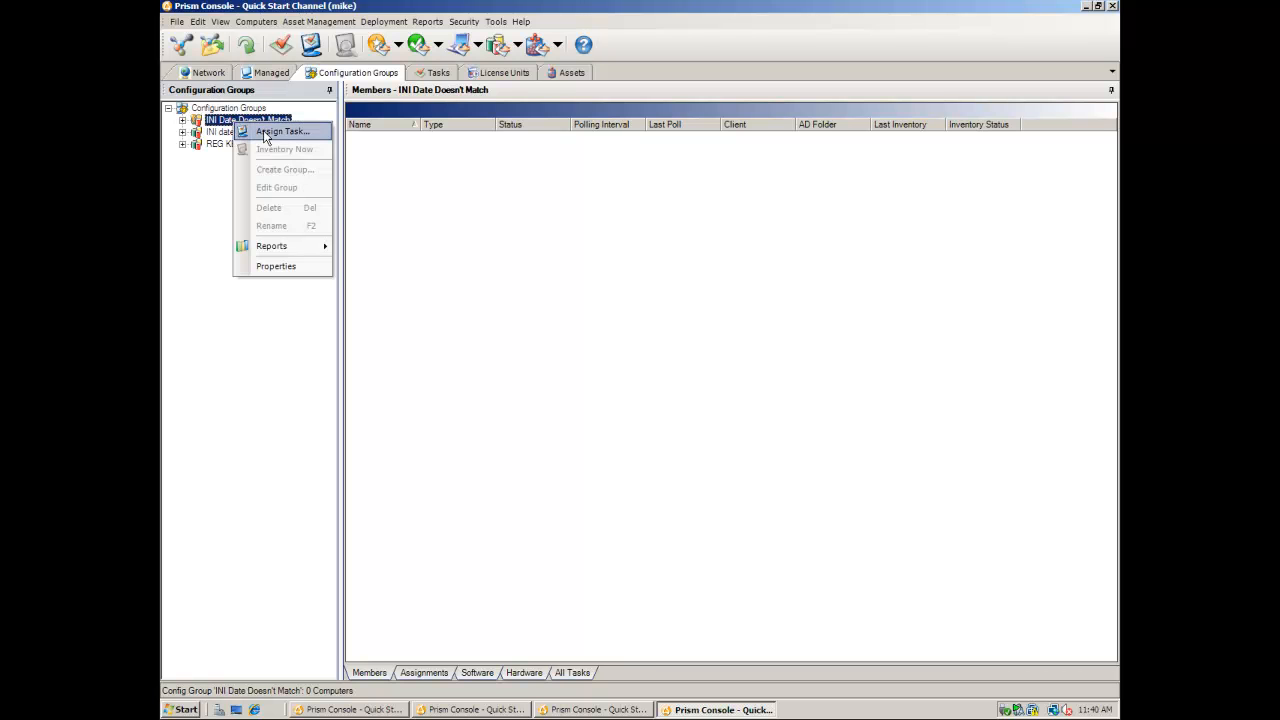
- Check the managed workstation's available actions, then show All Tasks with two tasks listed
left_click(270, 72)
right_click(382, 140)
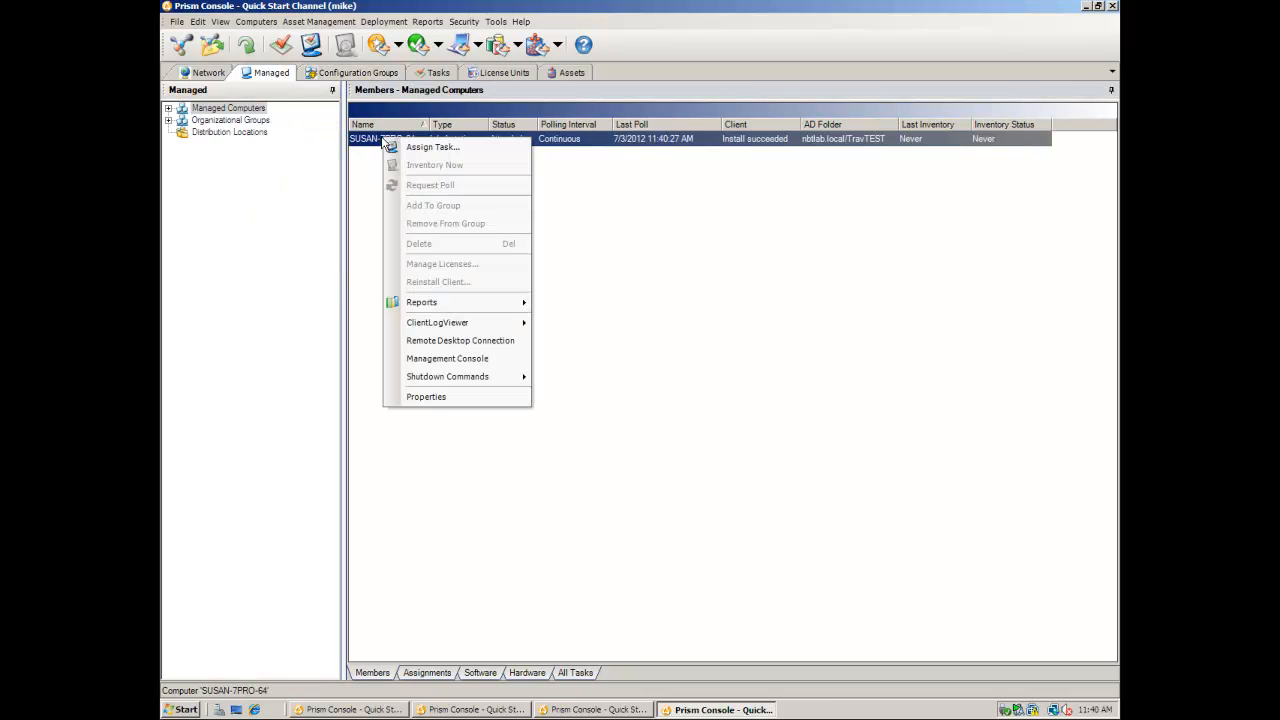
left_click(432, 74)
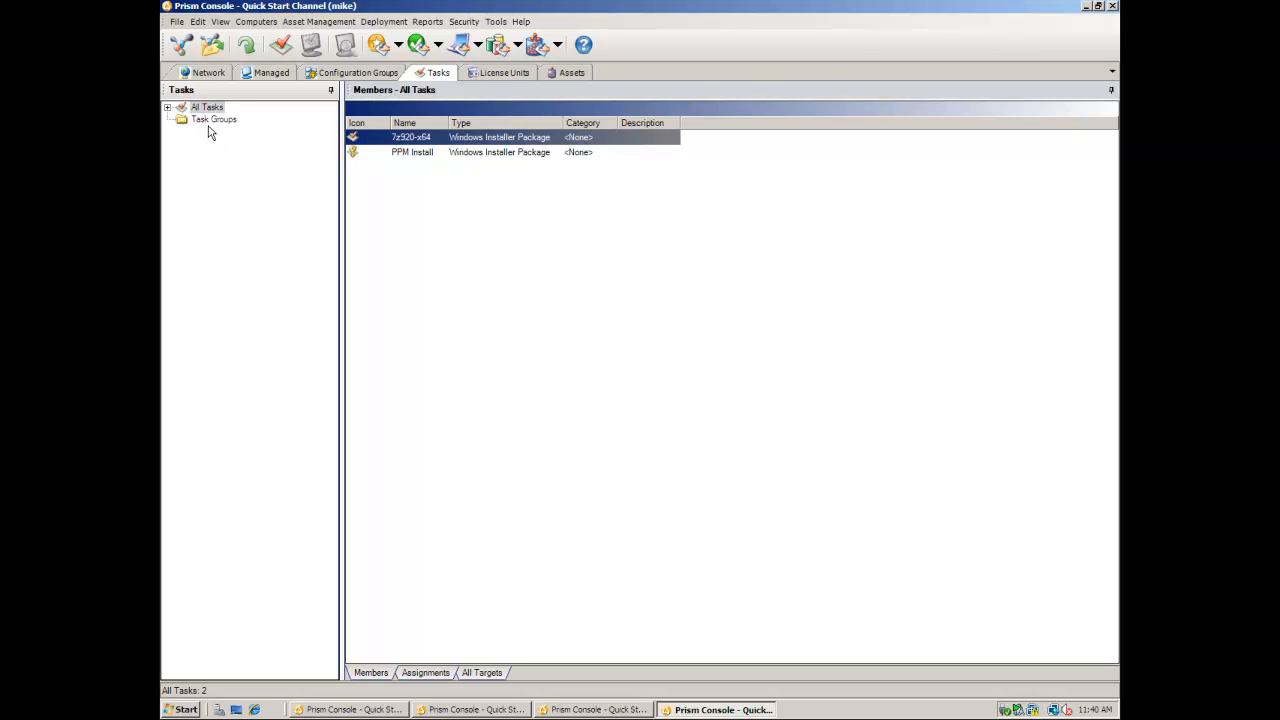
- Confirm PPM Install cannot be assigned and the workstation's Assign Task wizard offers only 7z920-x64, then cancel
left_click(416, 158)
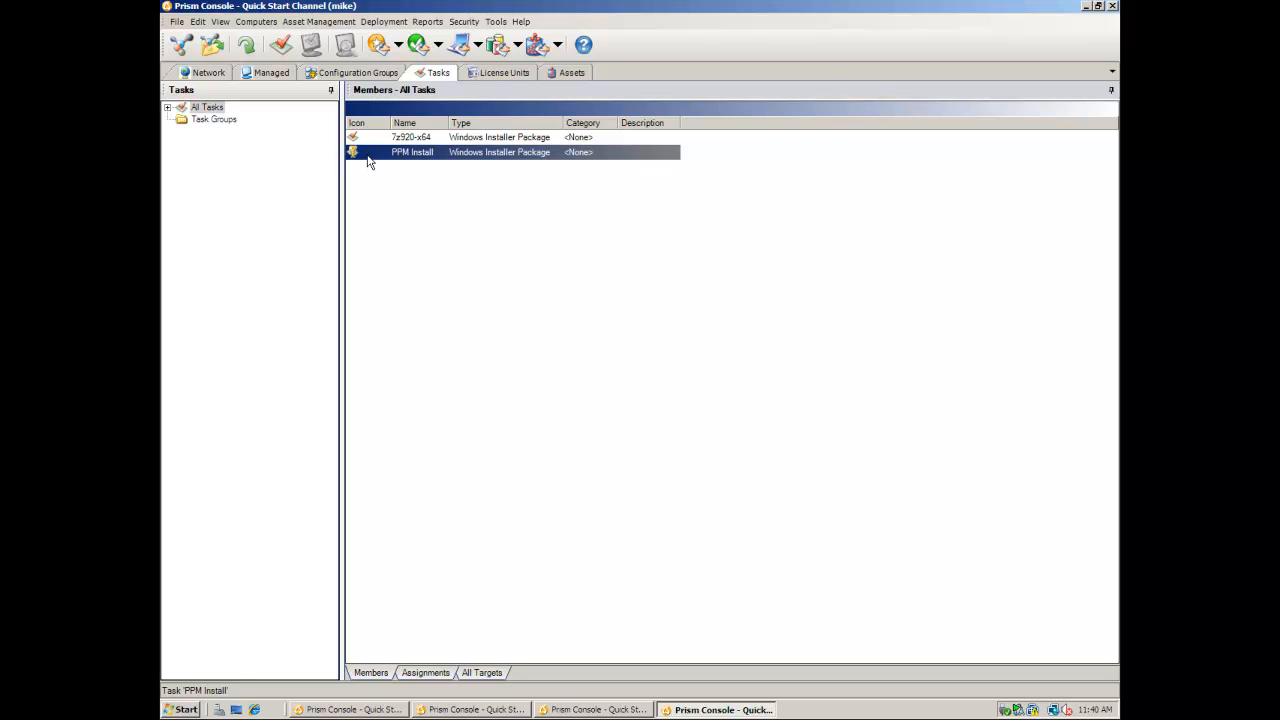
right_click(375, 159)
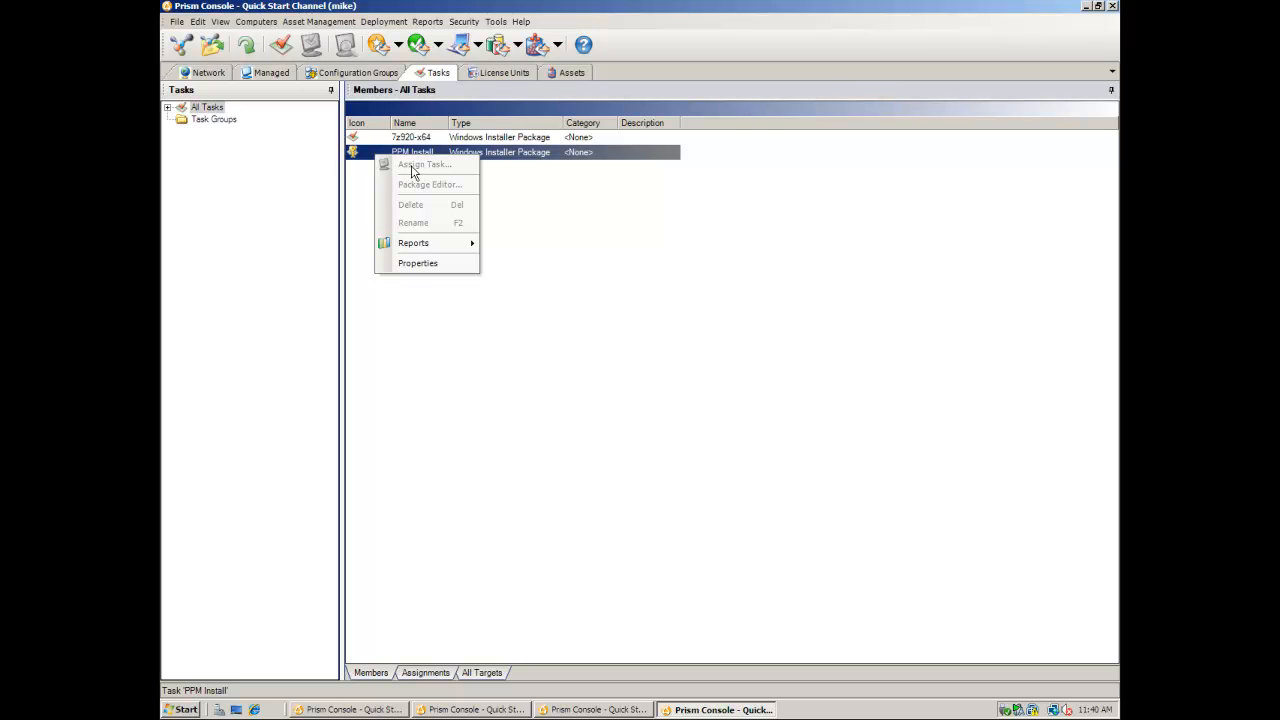
left_click(277, 80)
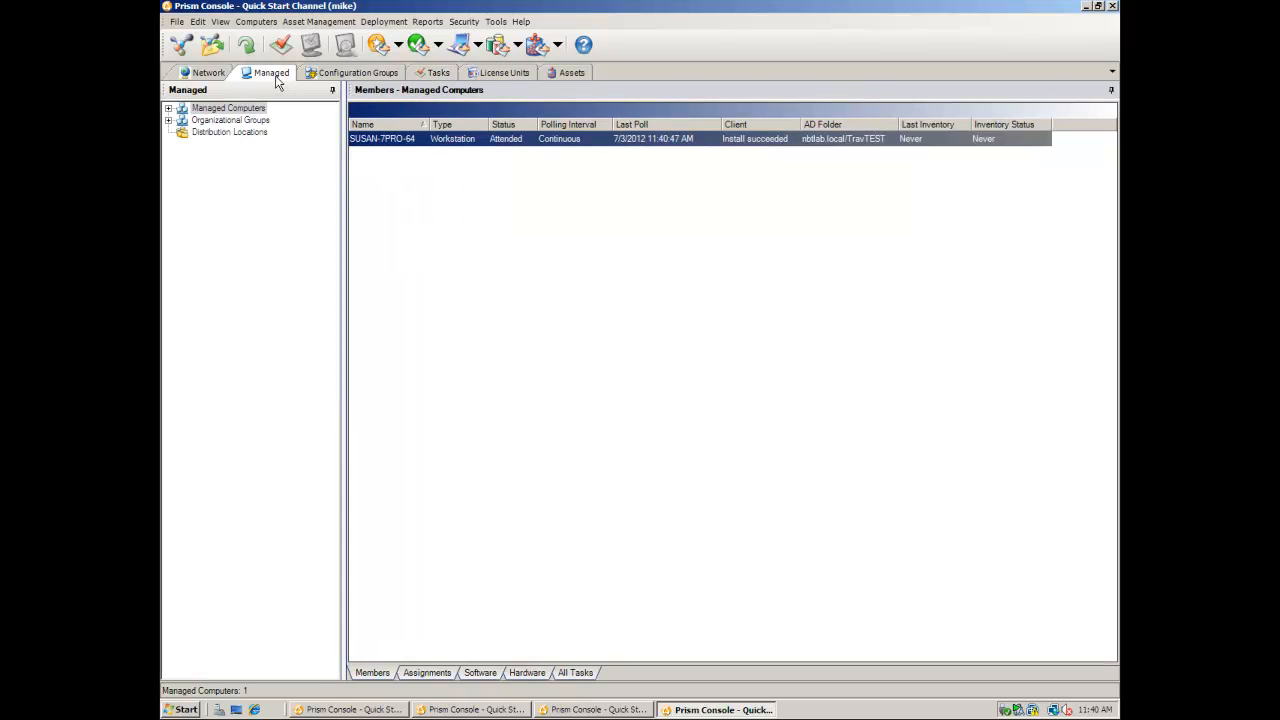
right_click(392, 142)
left_click(411, 151)
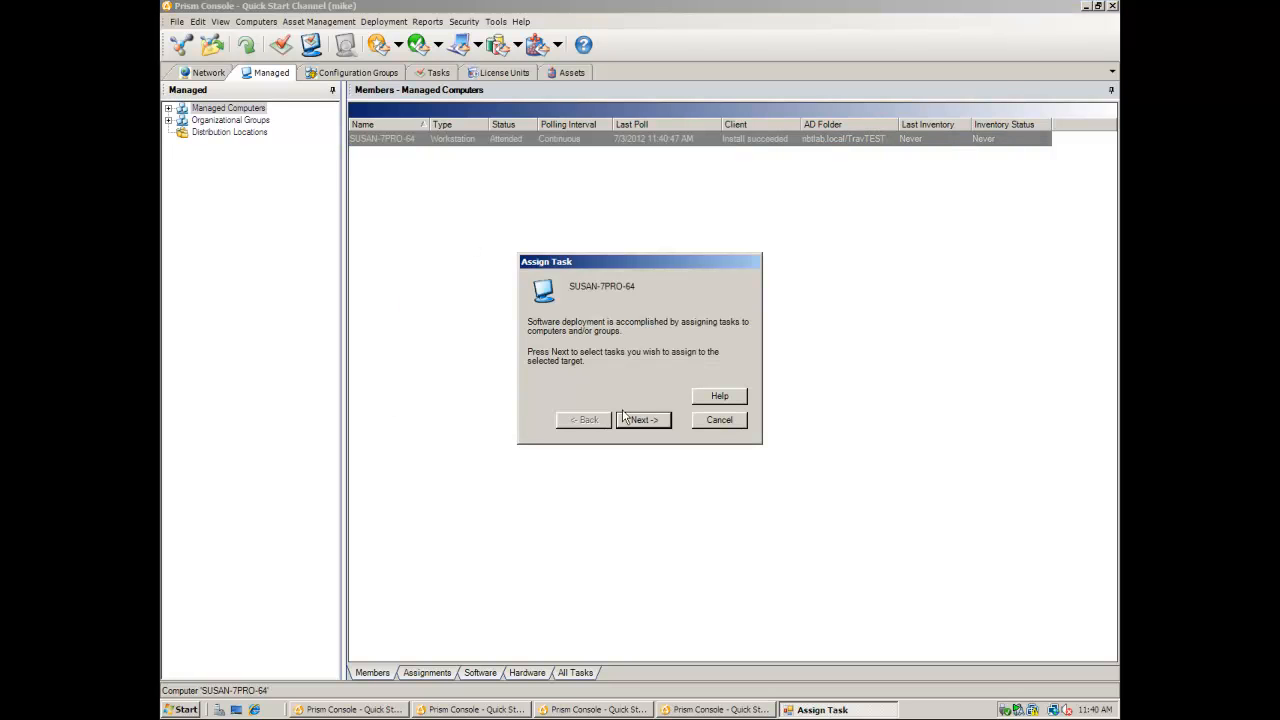
left_click(632, 418)
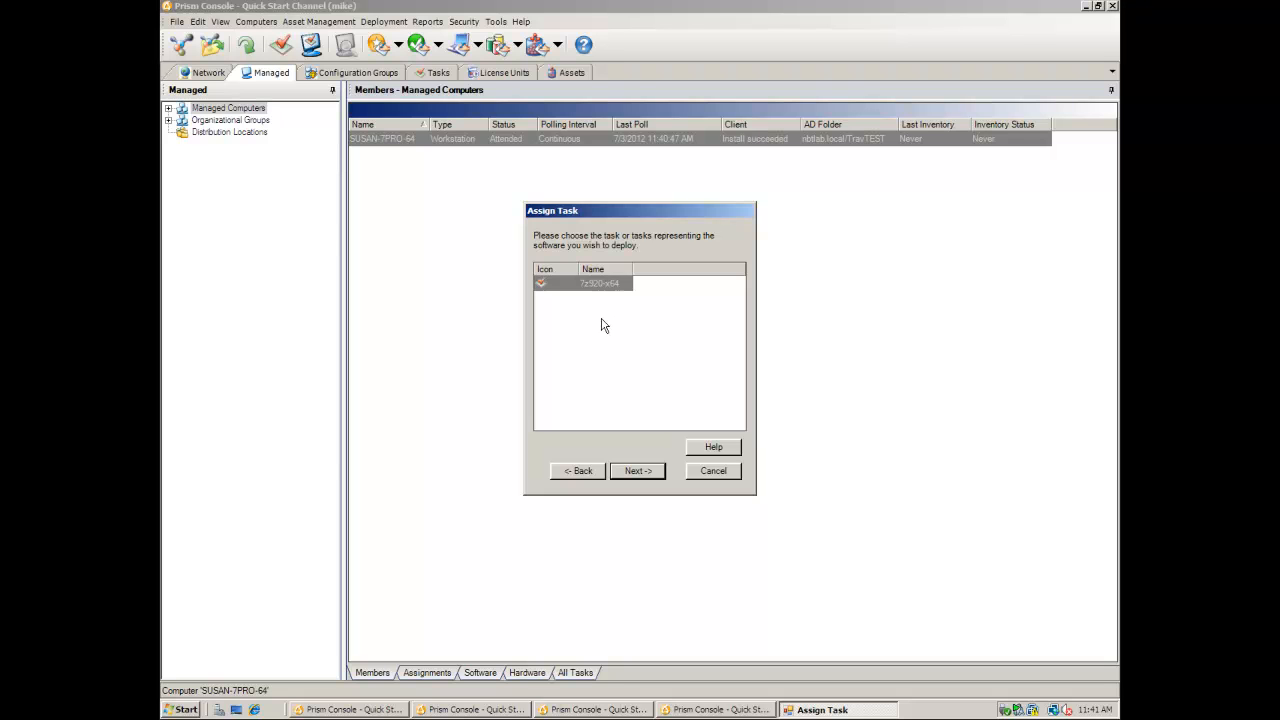
left_click(708, 471)
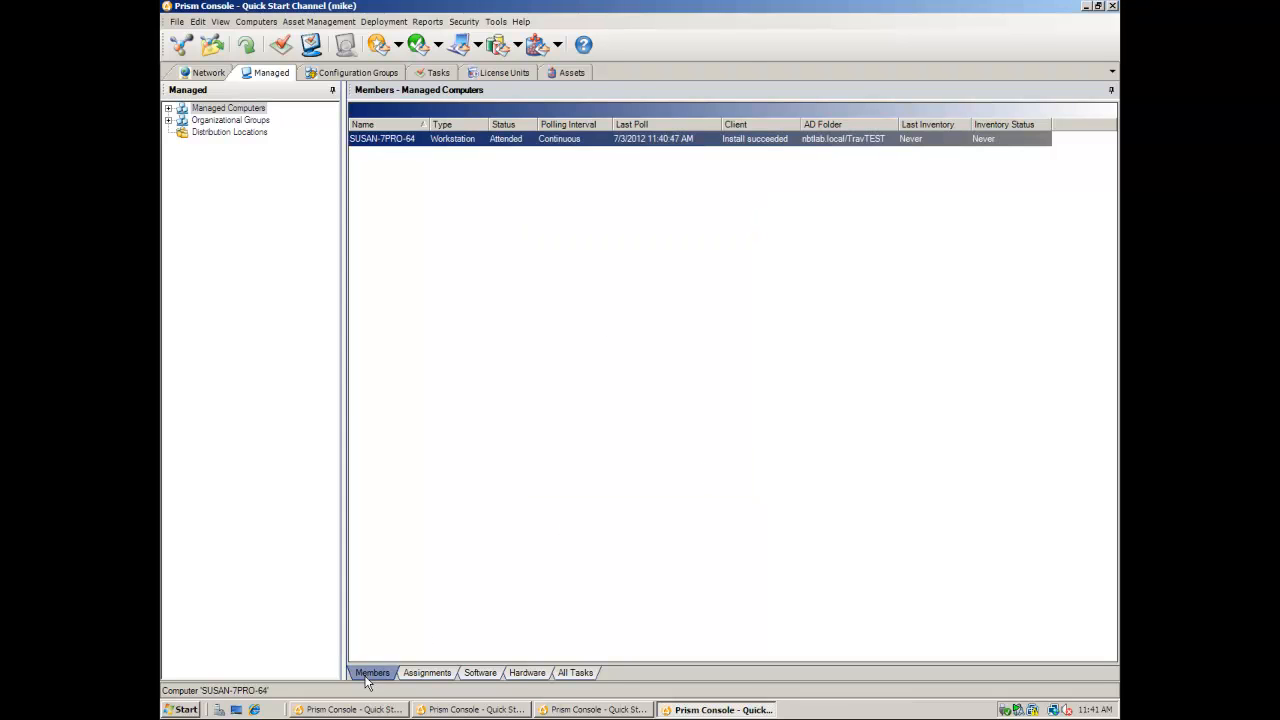
- In the first user's console, list All Tasks and check PPM Install's available actions
left_click(357, 710)
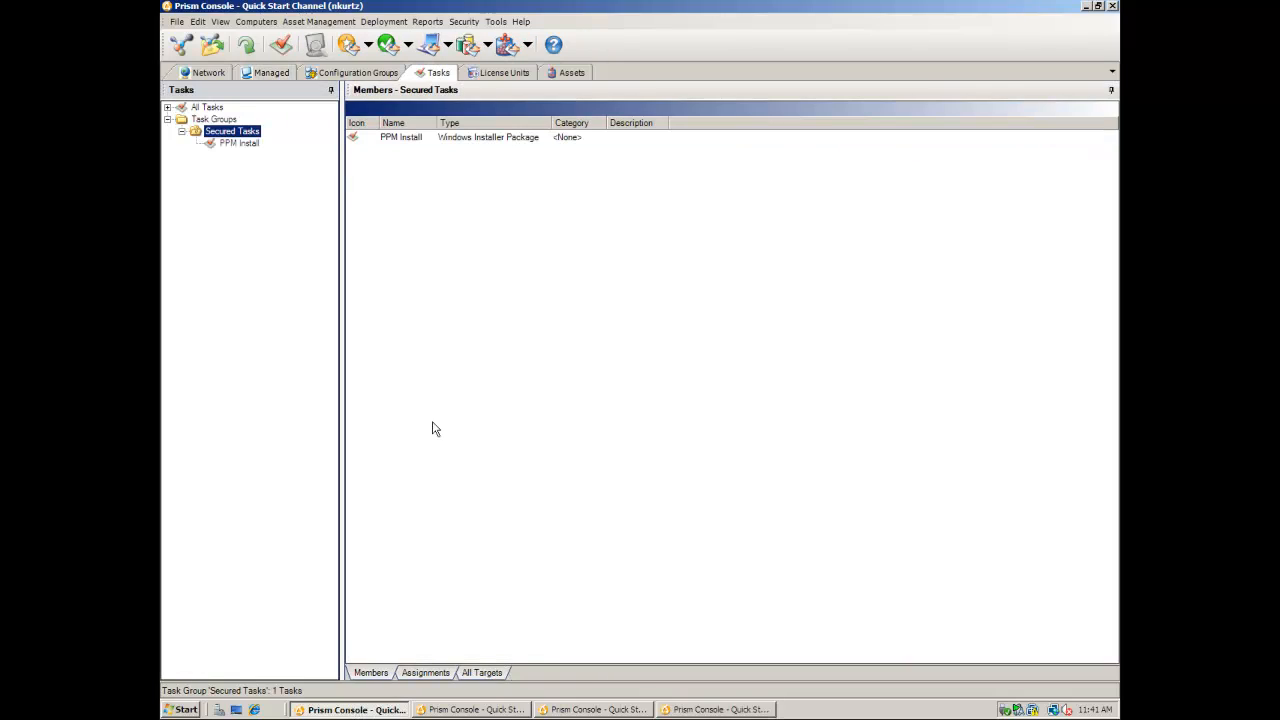
left_click(422, 262)
left_click(204, 108)
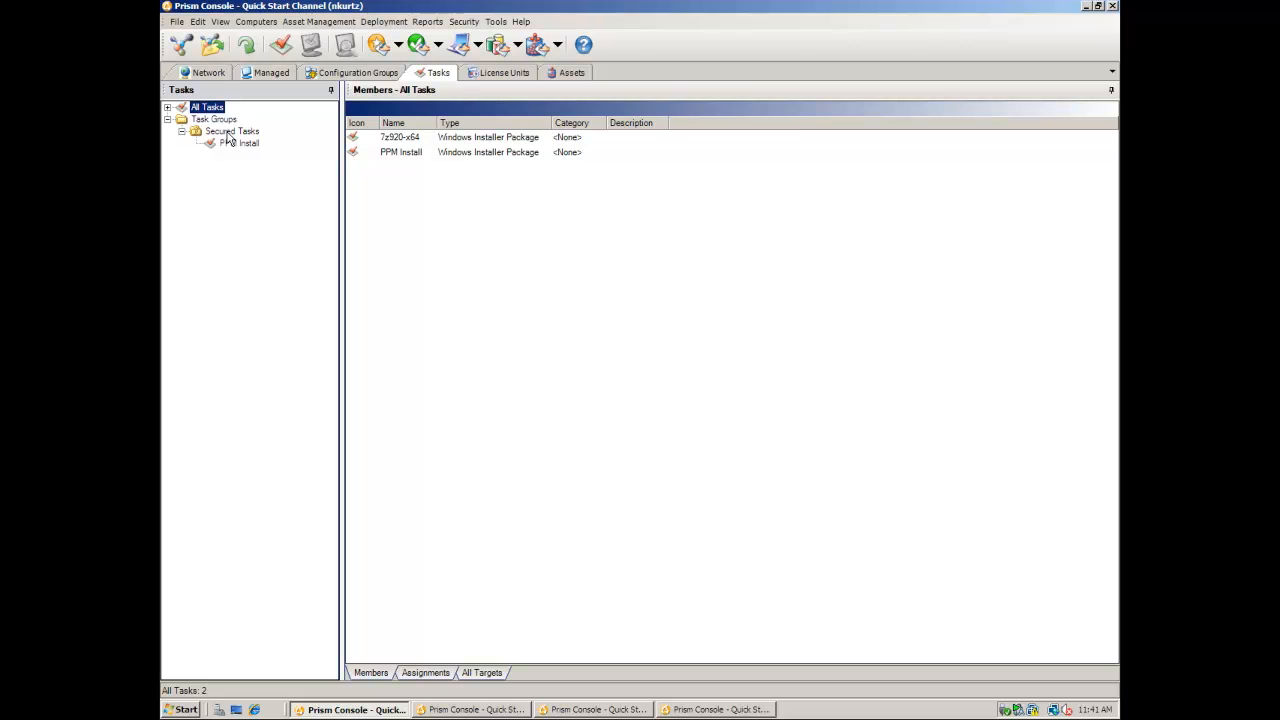
right_click(395, 155)
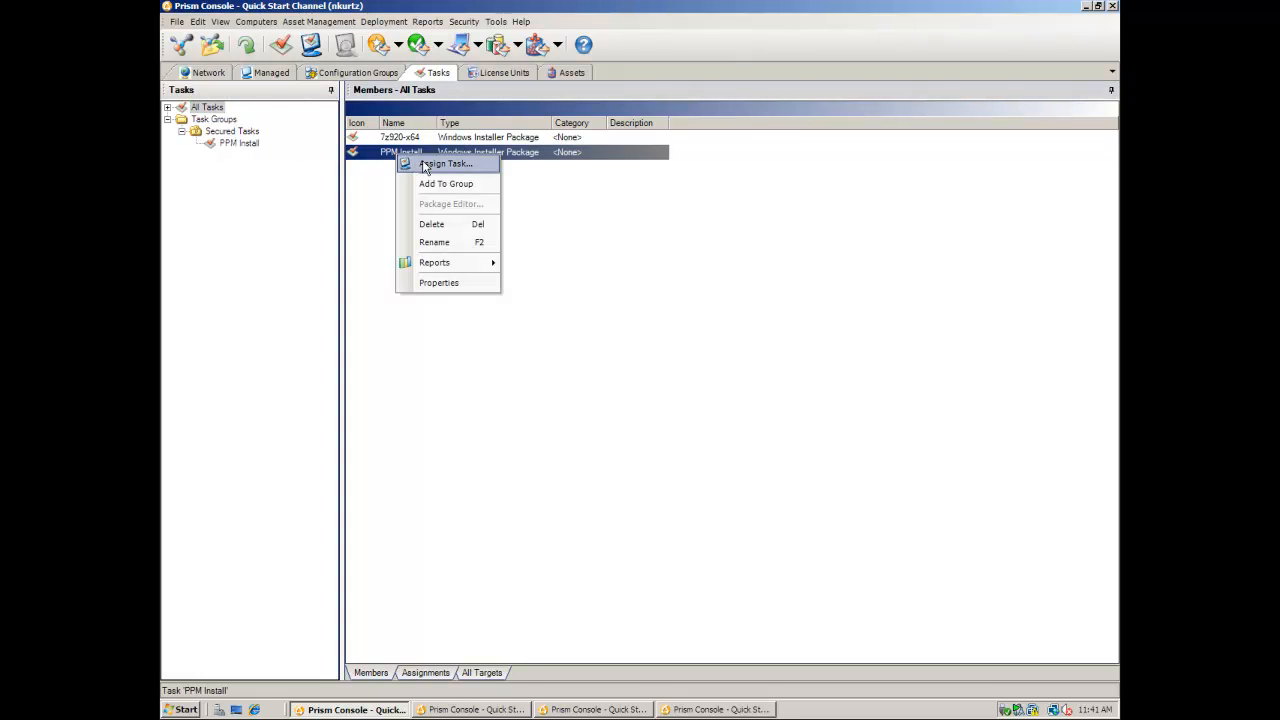
left_click(566, 200)
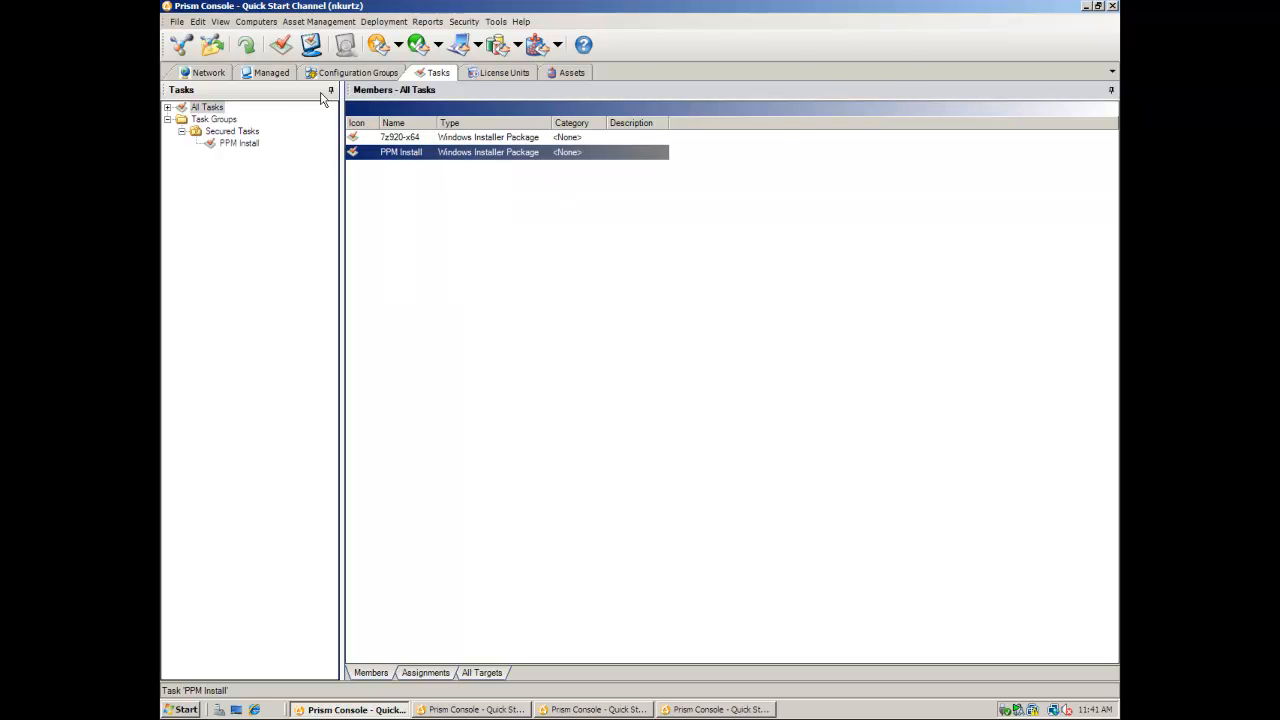
- Run Assign Task on the managed workstation, confirm 7z920-x64 and PPM Install are both offered, then cancel
left_click(268, 72)
right_click(417, 142)
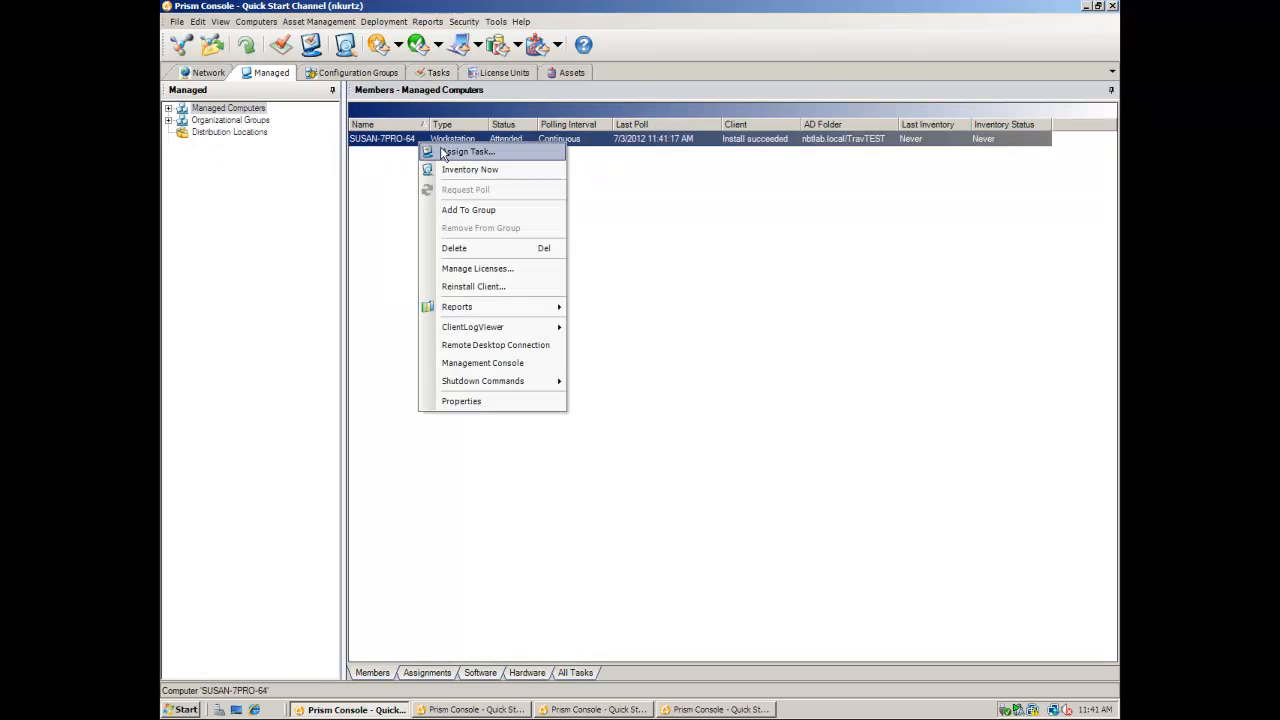
left_click(450, 152)
left_click(650, 423)
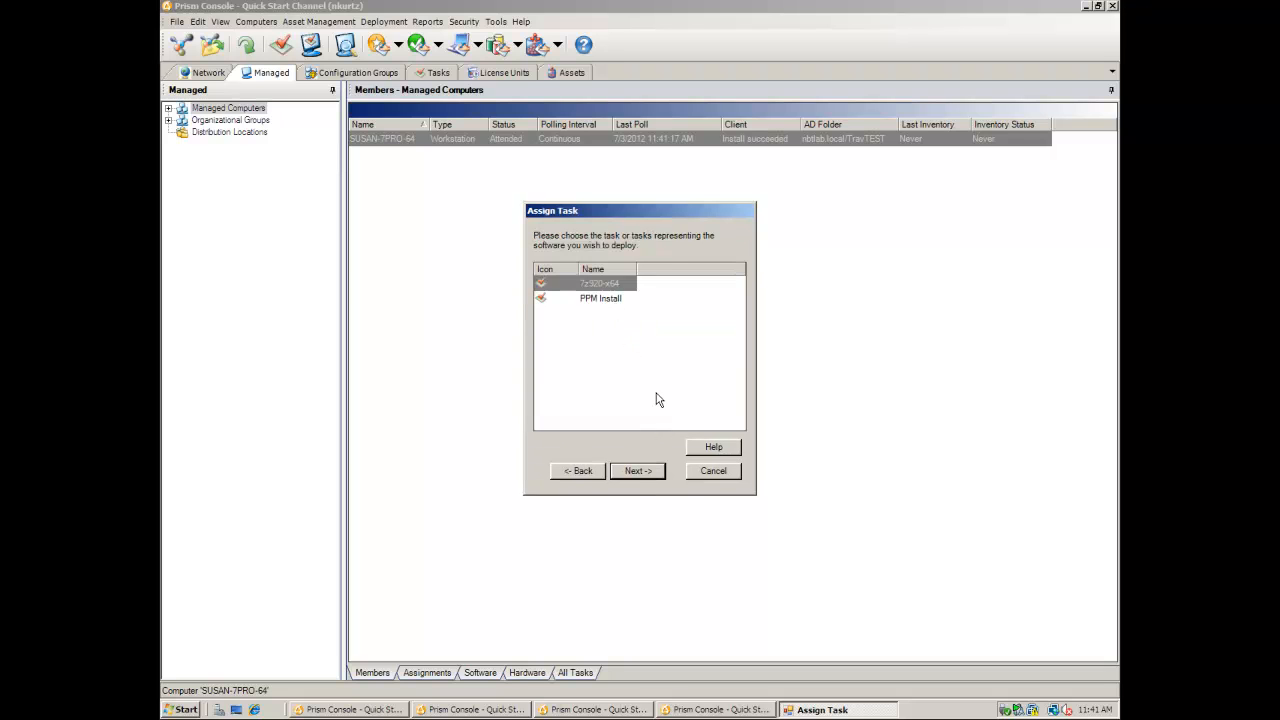
left_click(710, 472)
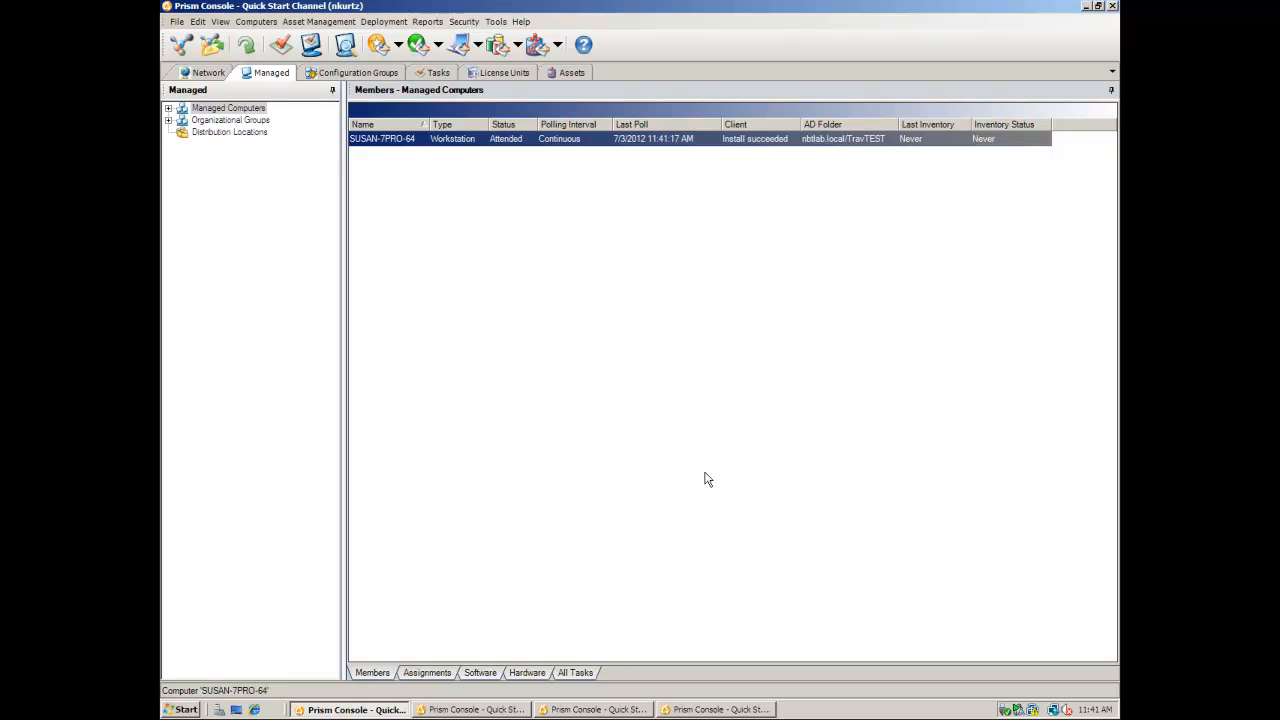
- Open Reports > Administrator Reports > Administrator Action Log and select the second Add Task Group Security entry
left_click(428, 22)
mouse_move(532, 40)
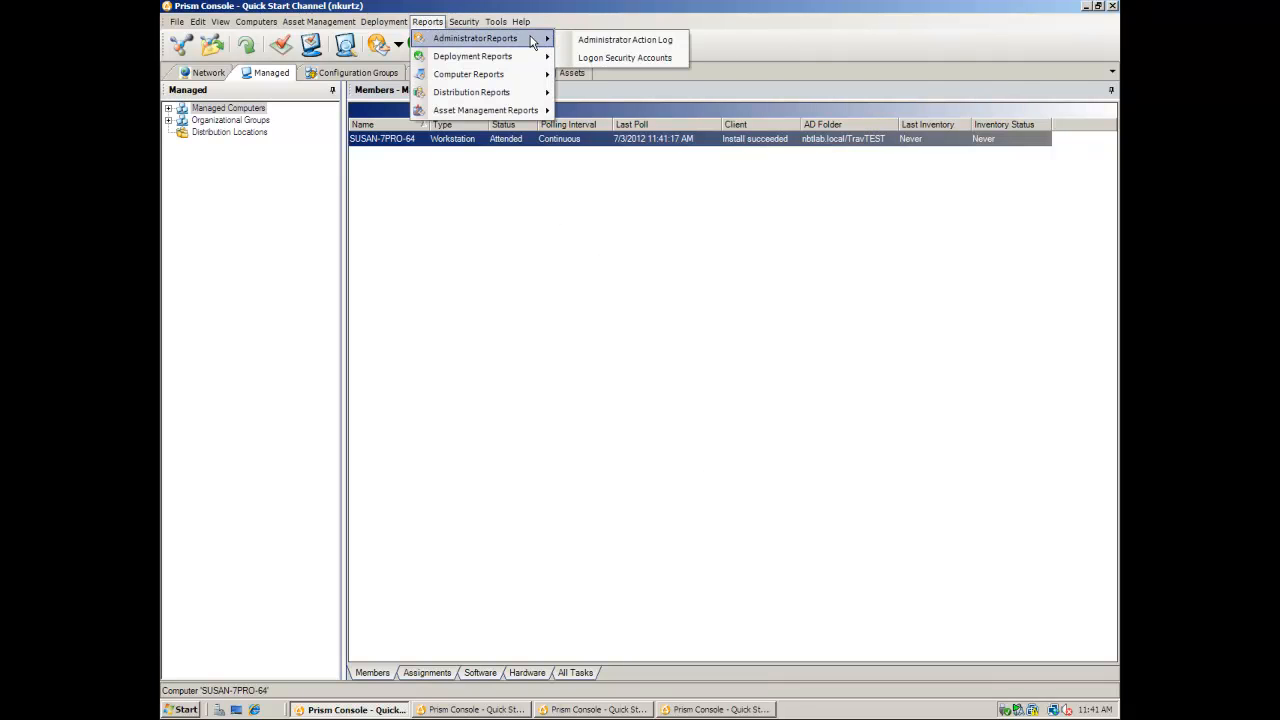
left_click(579, 45)
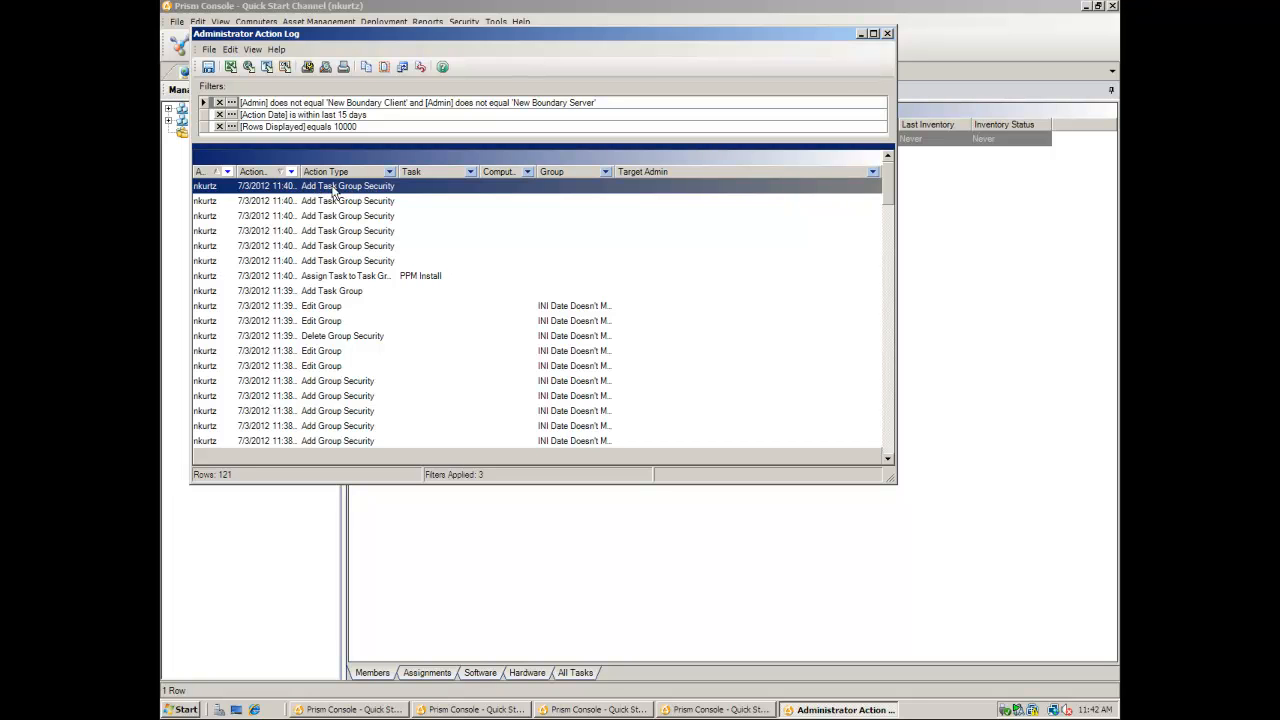
left_click(212, 203)
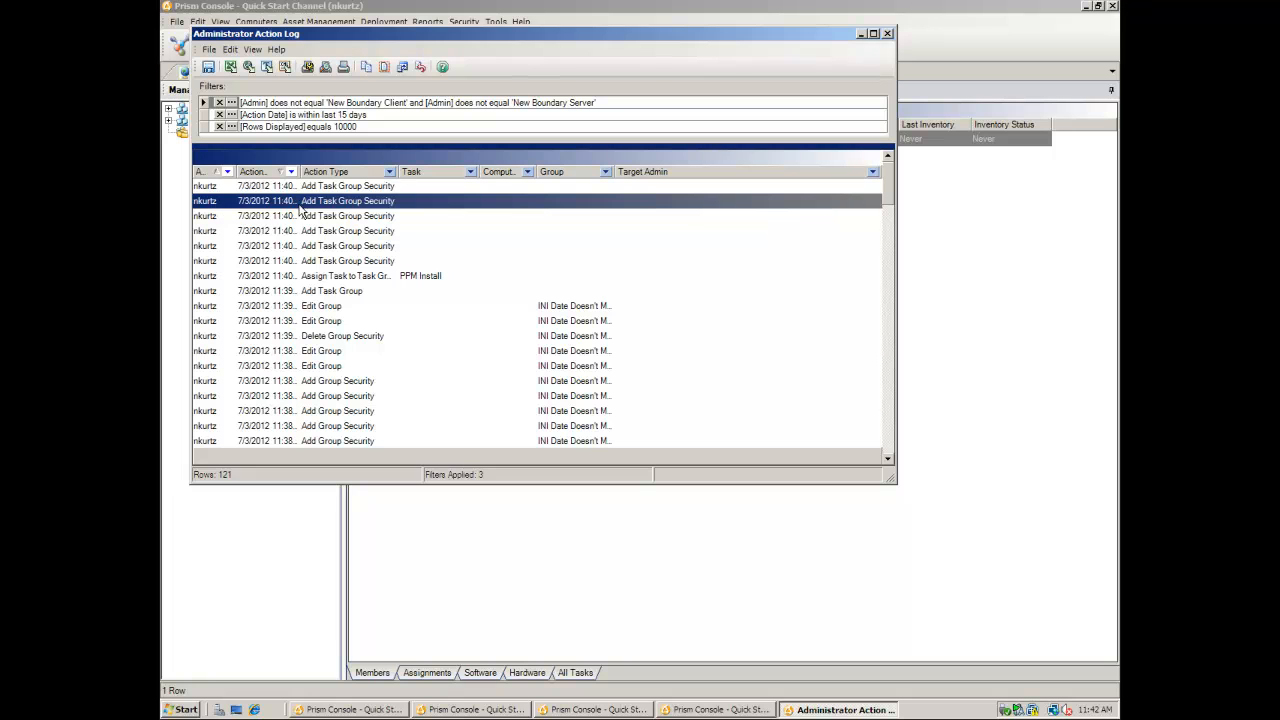